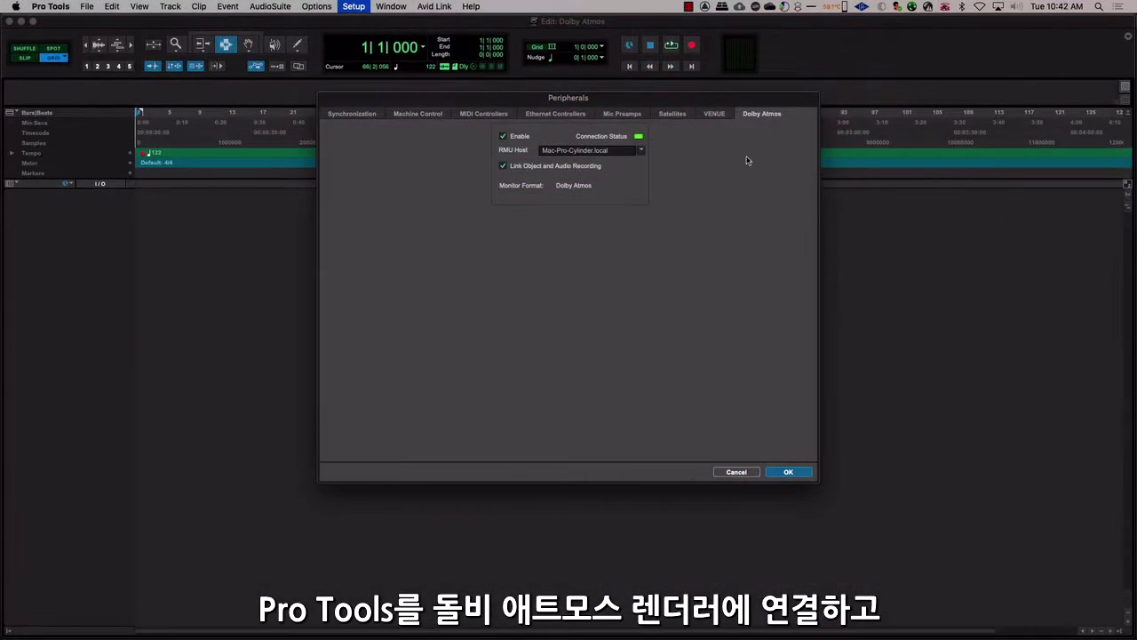
Step: Accept the Dolby Atmos renderer connection and review the 7.1.2 Bed and object bus mappings in I/O Setup
left_click(787, 472)
left_click(354, 6)
left_click(360, 72)
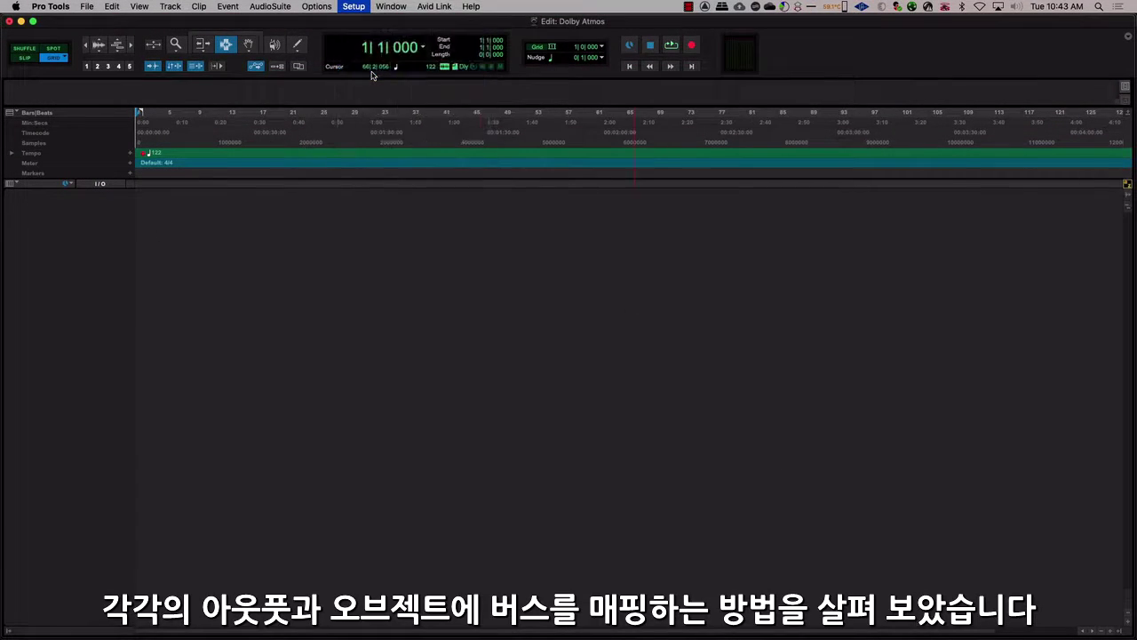
scroll(612, 148, "down", 15)
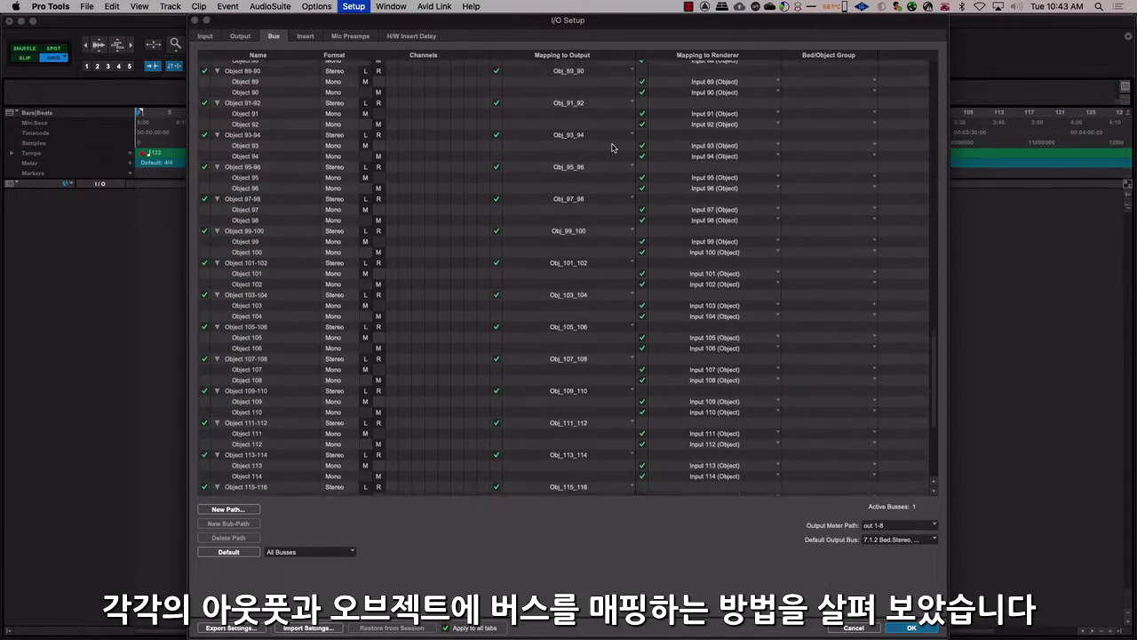
scroll(613, 148, "up", 15)
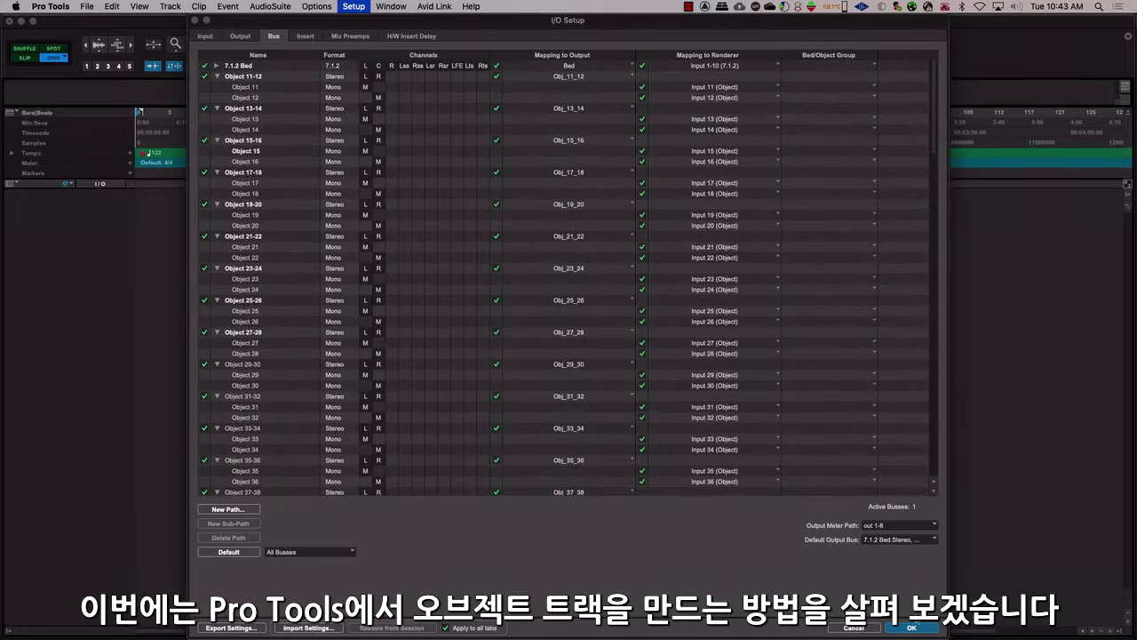
left_click(925, 628)
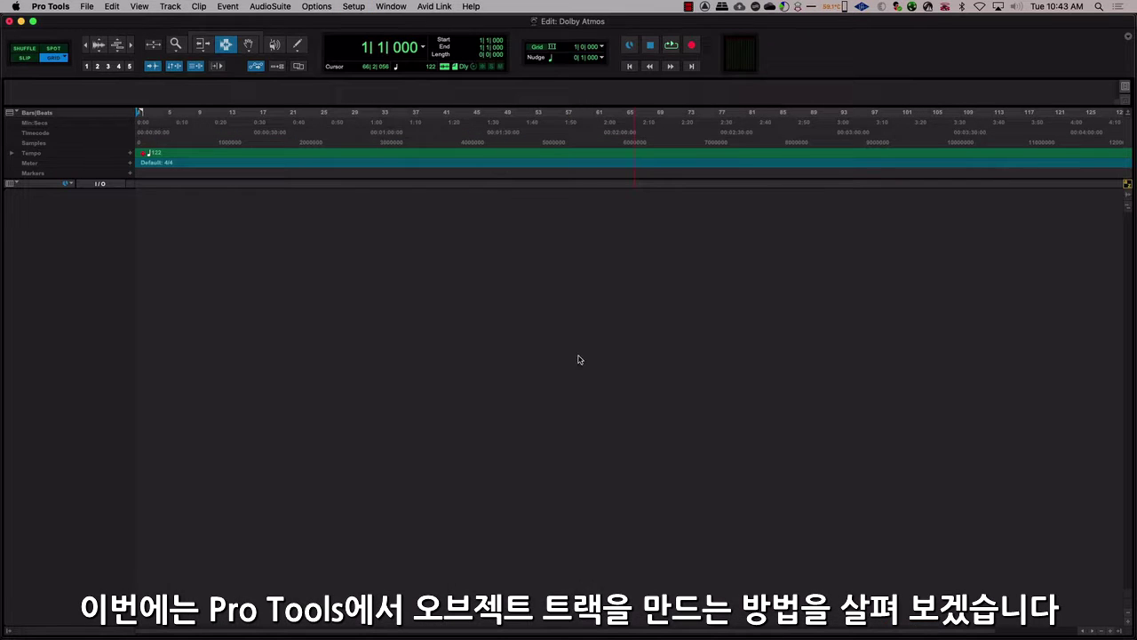
Step: Enable the Object column in the Edit window track list next to I/O
left_click(16, 184)
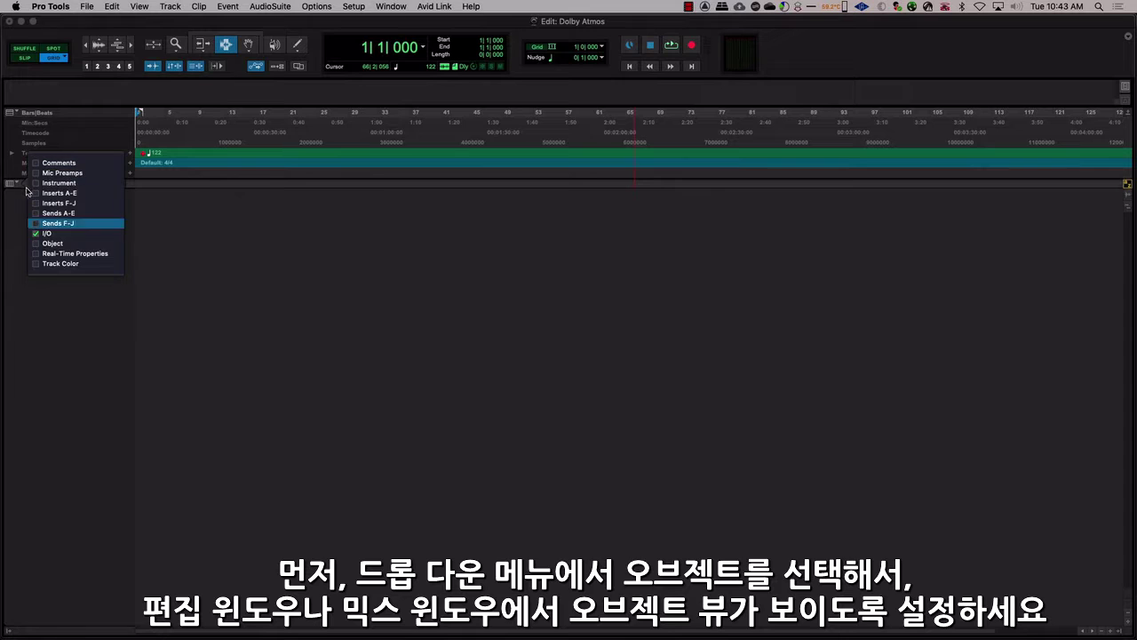
left_click(53, 243)
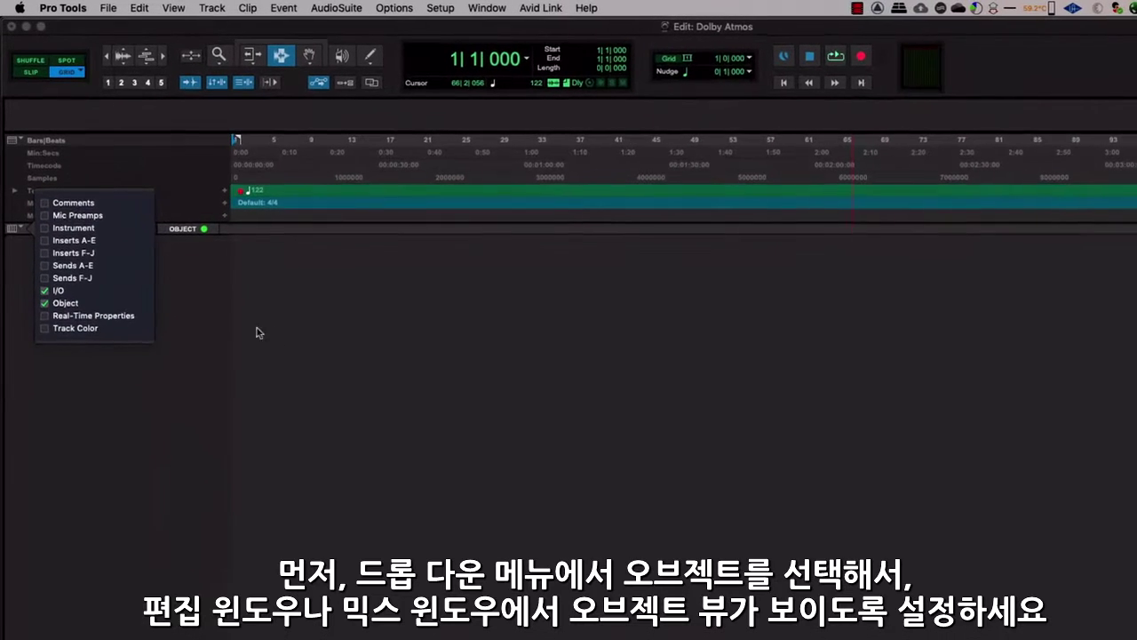
key("Down")
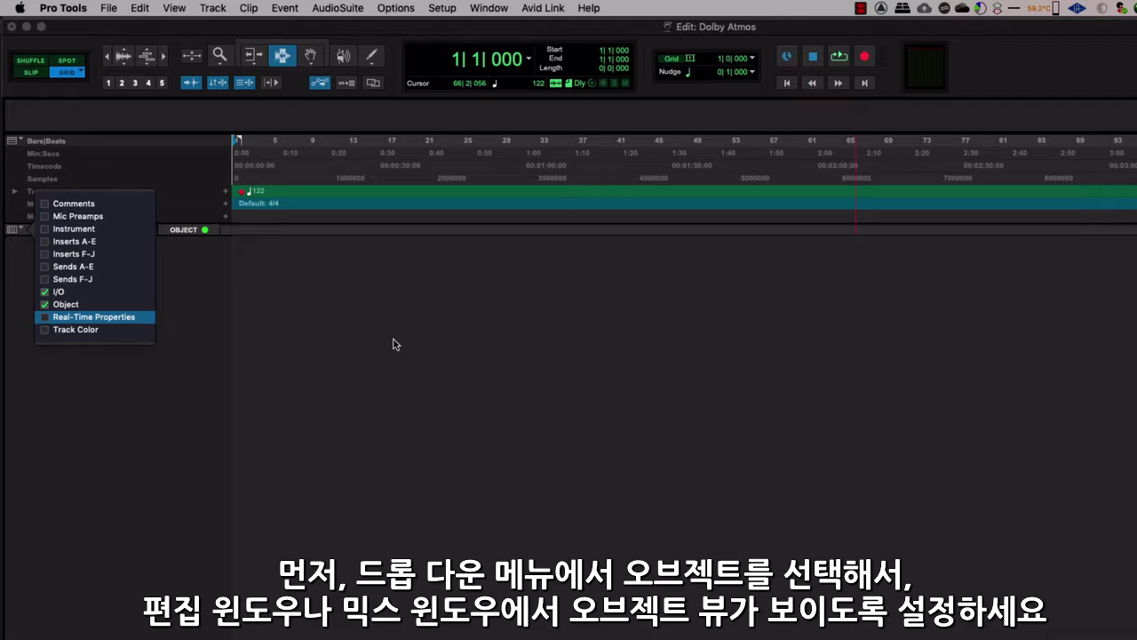
left_click(379, 341)
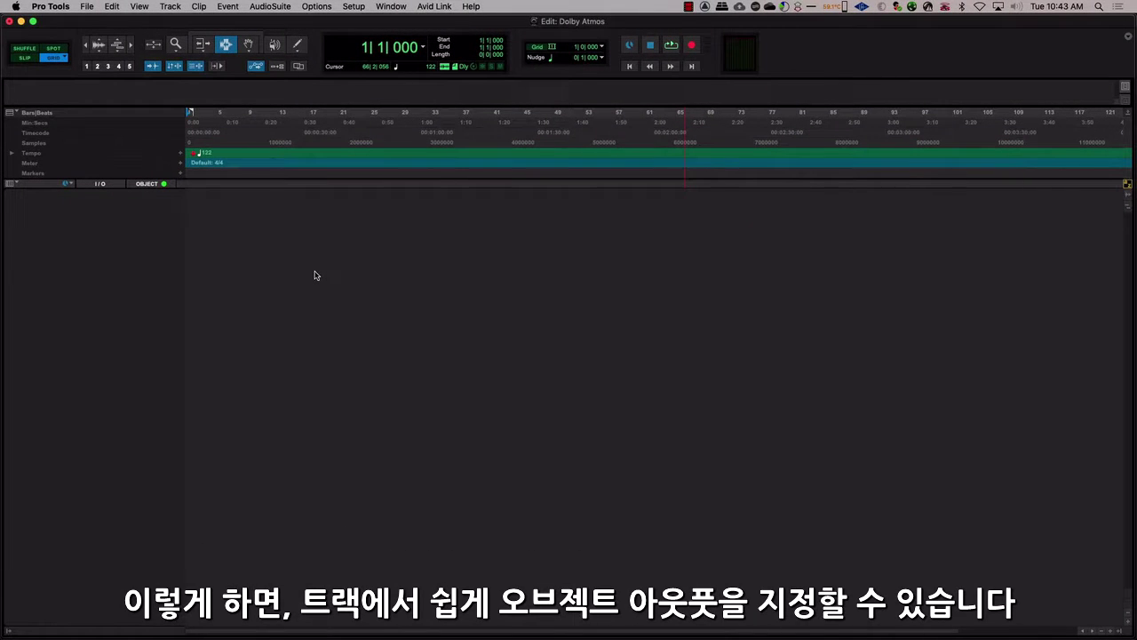
Step: Create one mono audio track named 'Object 11' with the New Tracks dialog
key("super+shift+n")
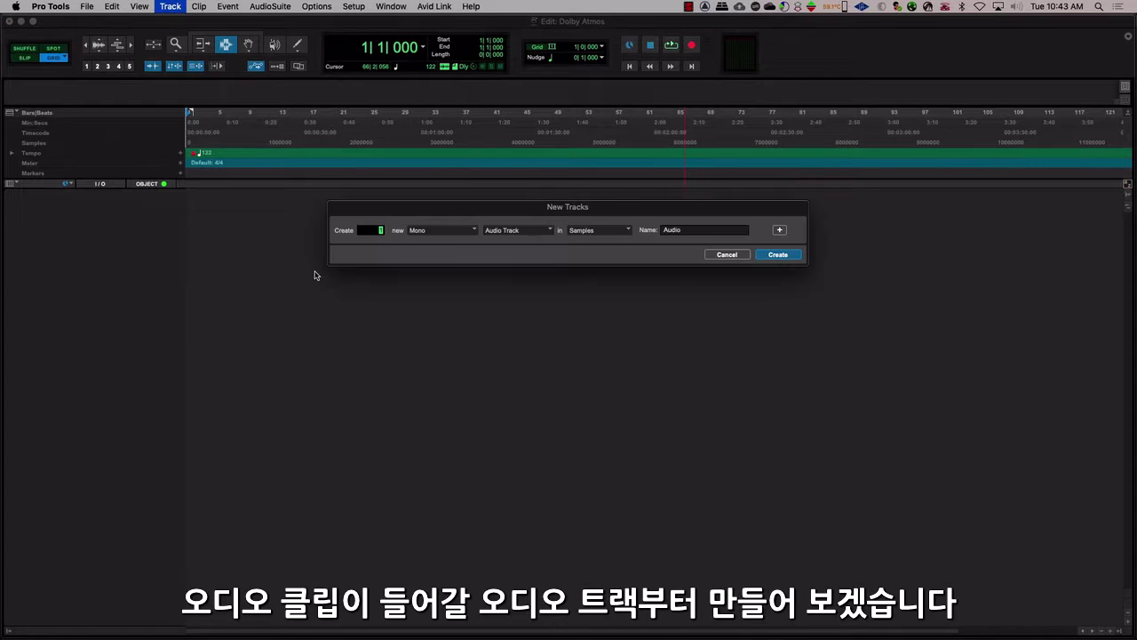
key("Tab")
type("Object")
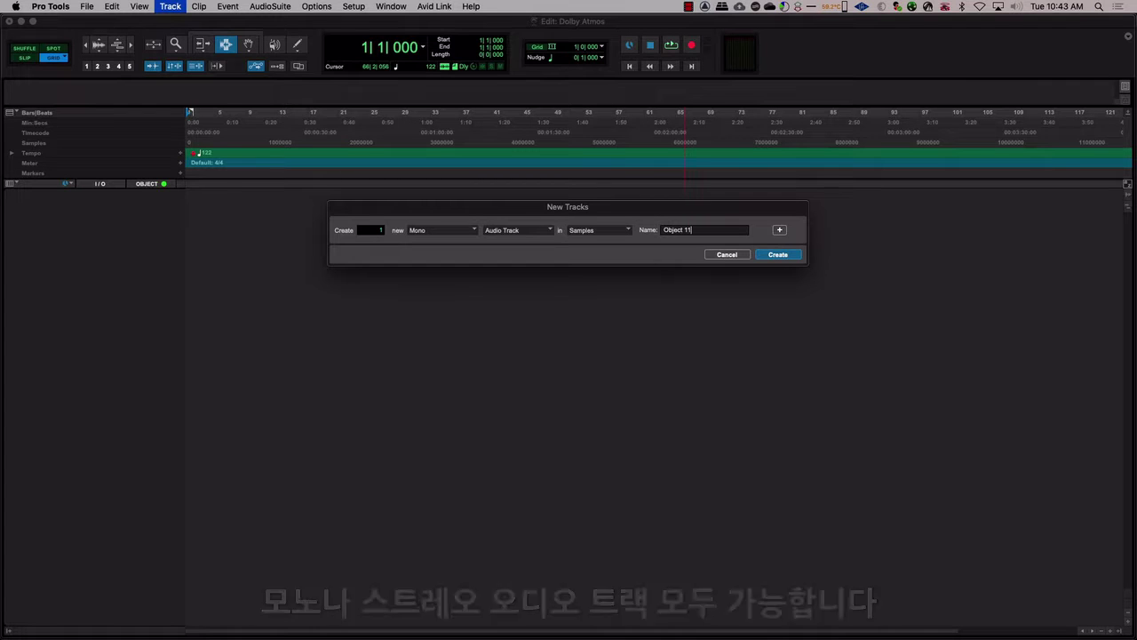
key("Return")
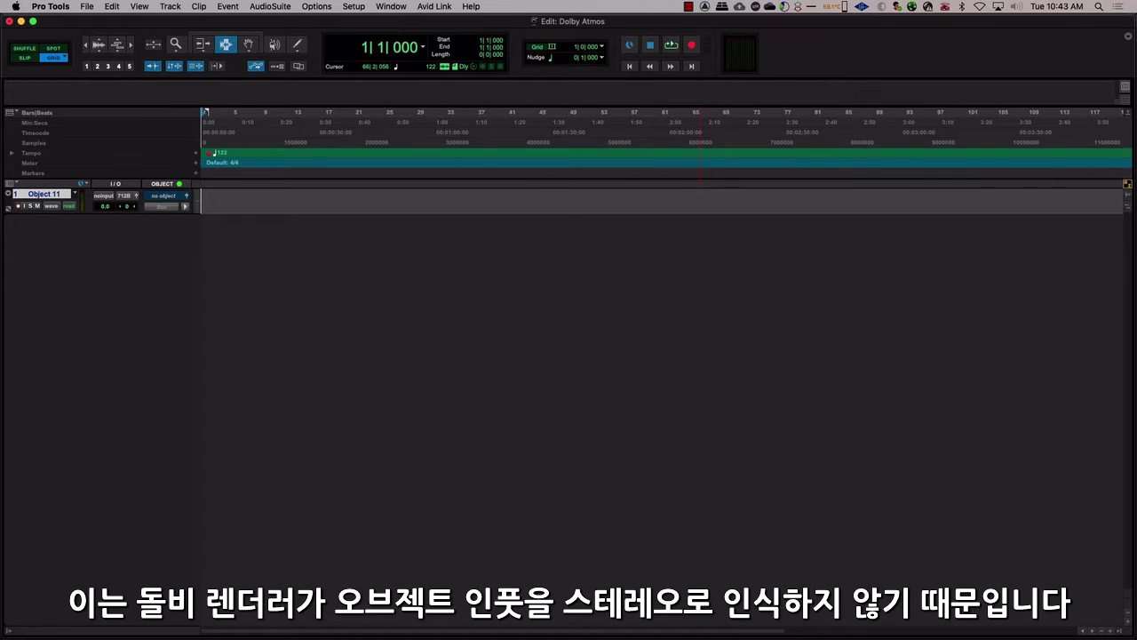
Step: Assign the track's object output to Object 11 (Mono) and increase the track height
left_click(165, 196)
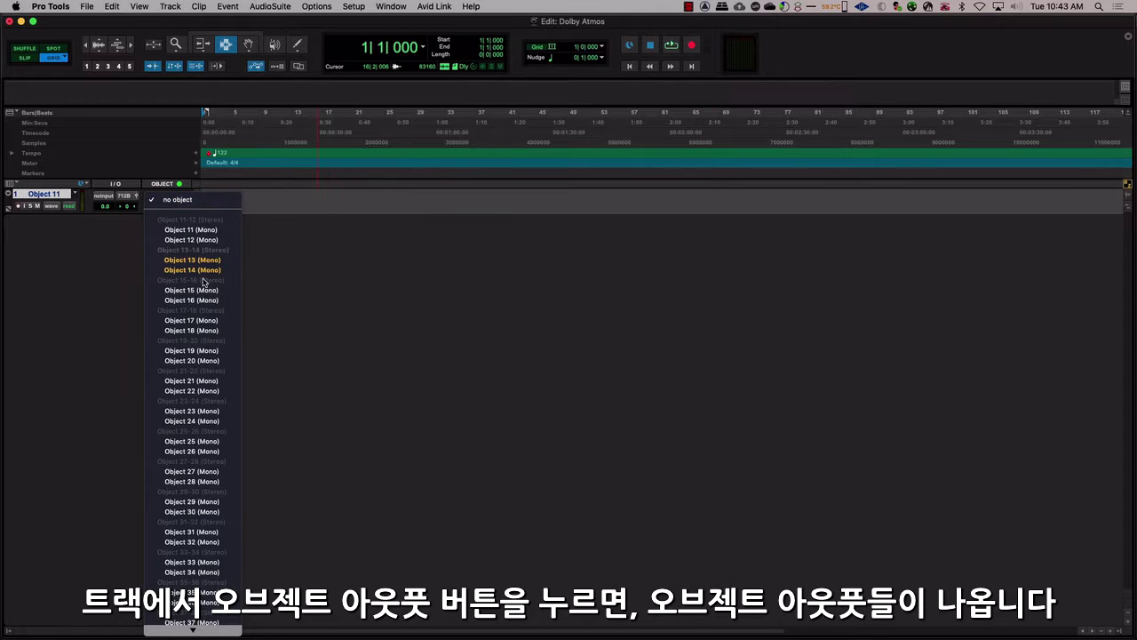
left_click(199, 231)
left_click(197, 209)
left_click(223, 231)
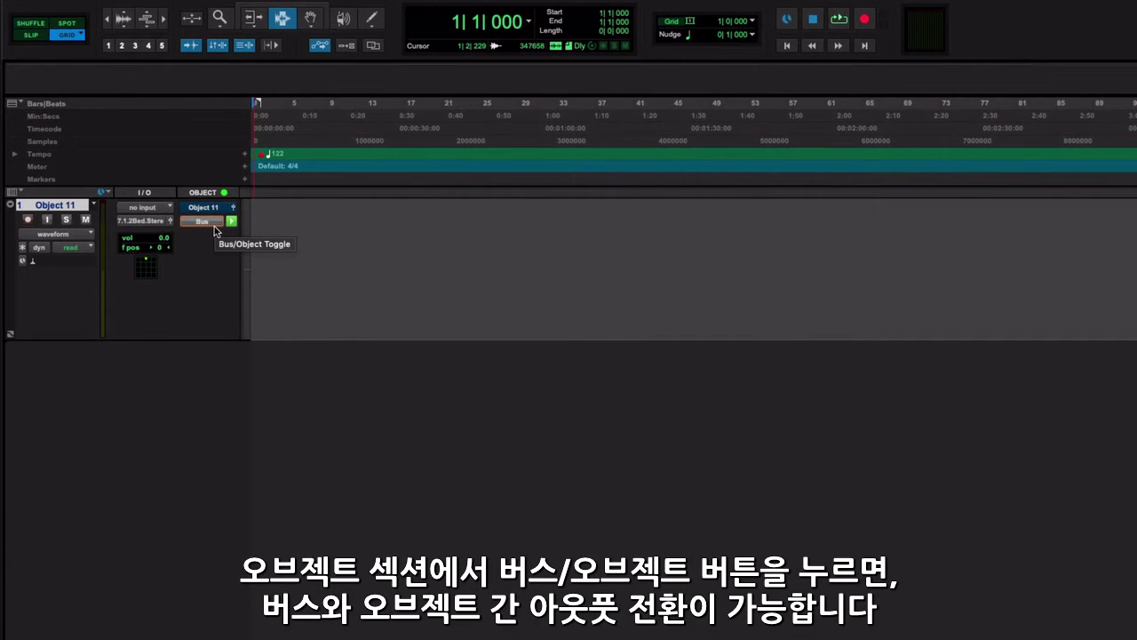
Step: Toggle the track output between bus and object, then display the object toggle automation lane
left_click(212, 224)
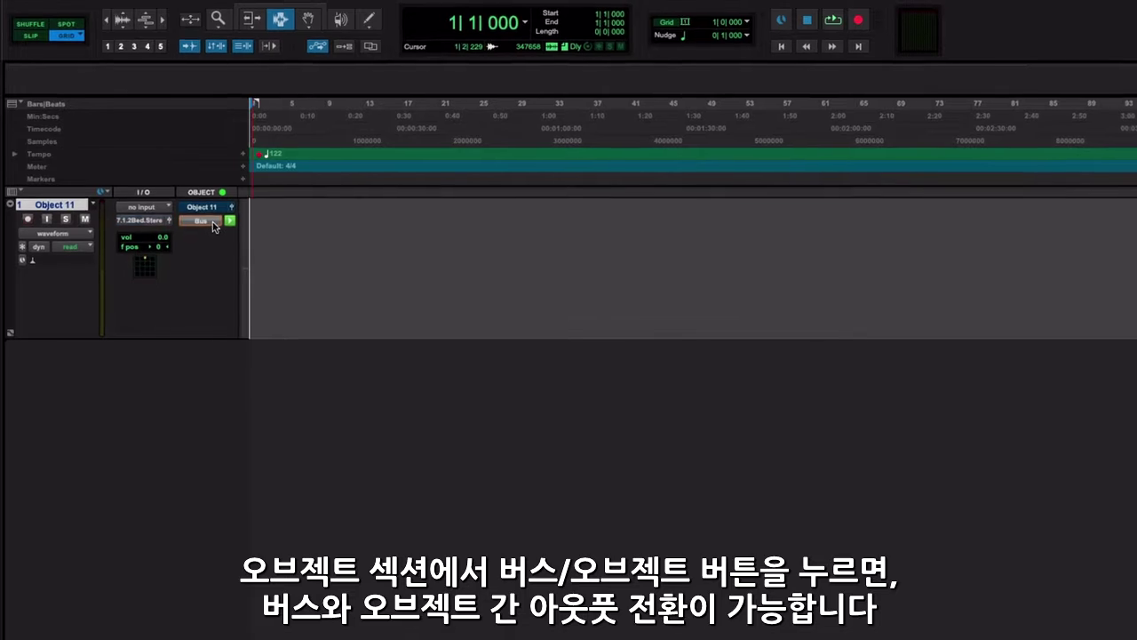
left_click(212, 223)
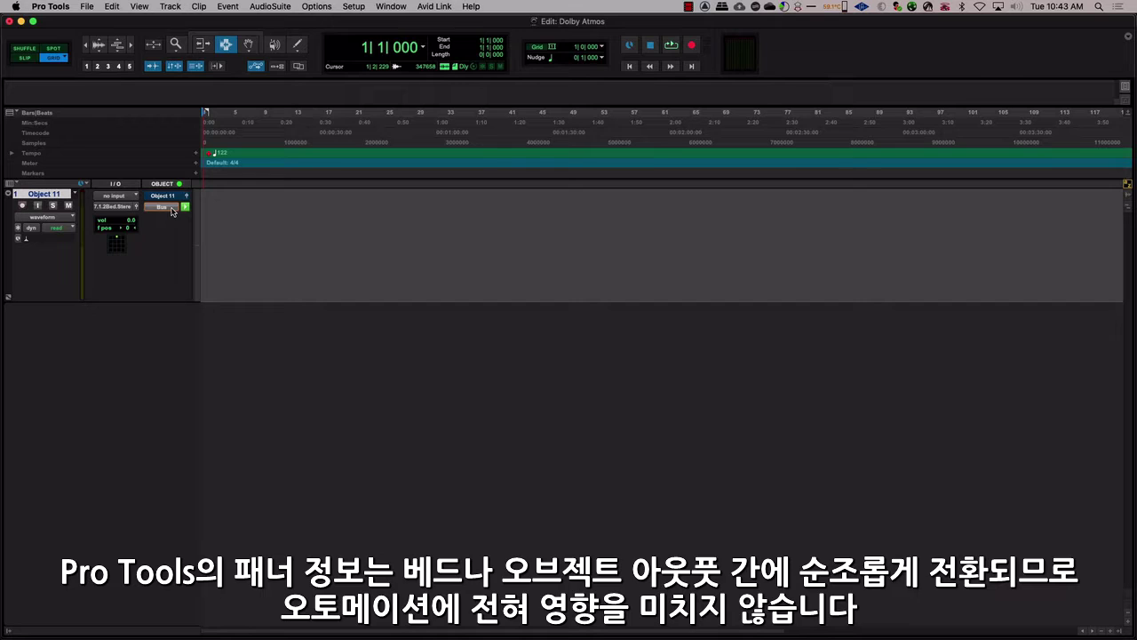
left_click(55, 217)
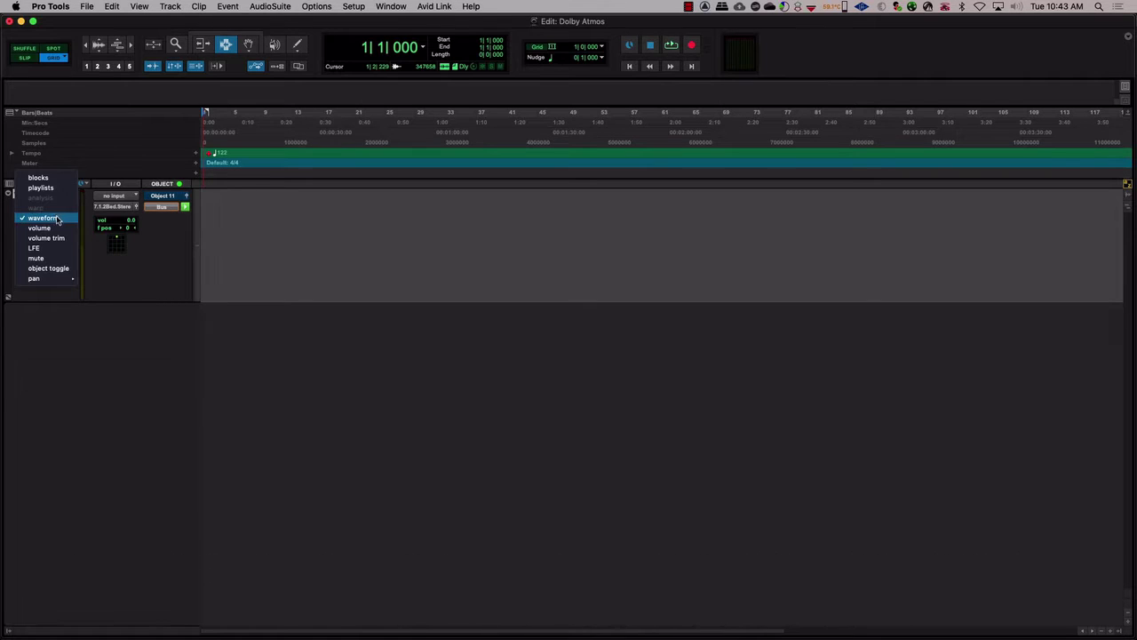
left_click(53, 268)
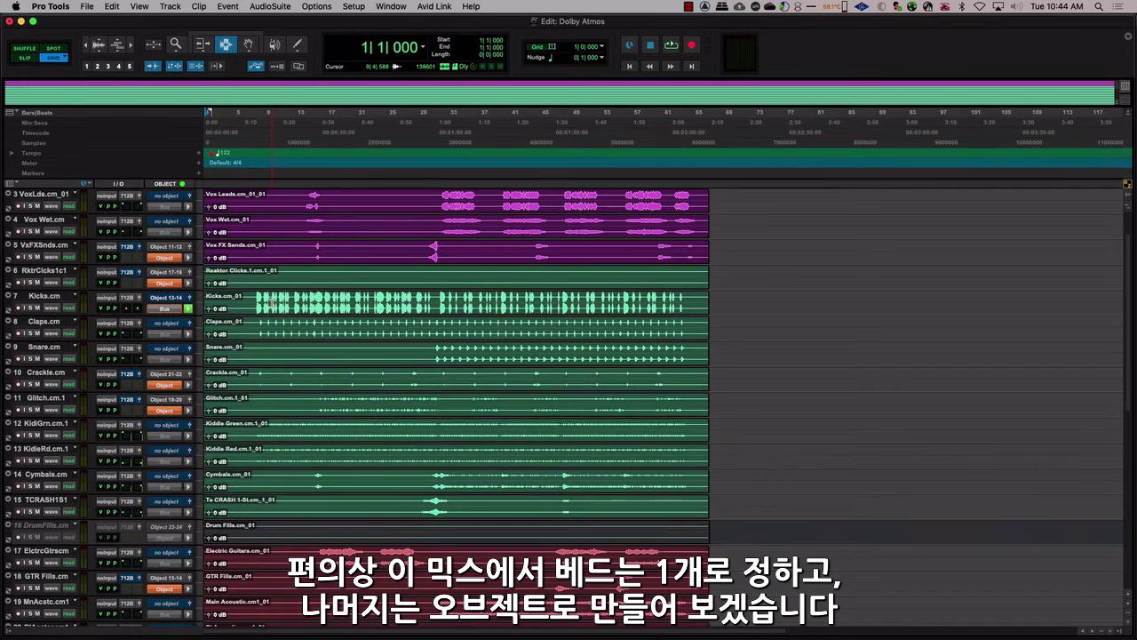
Step: Send Vox Wet's output to the 7.1.2 Bed, then check the Kicks track's object assignments
left_click(130, 223)
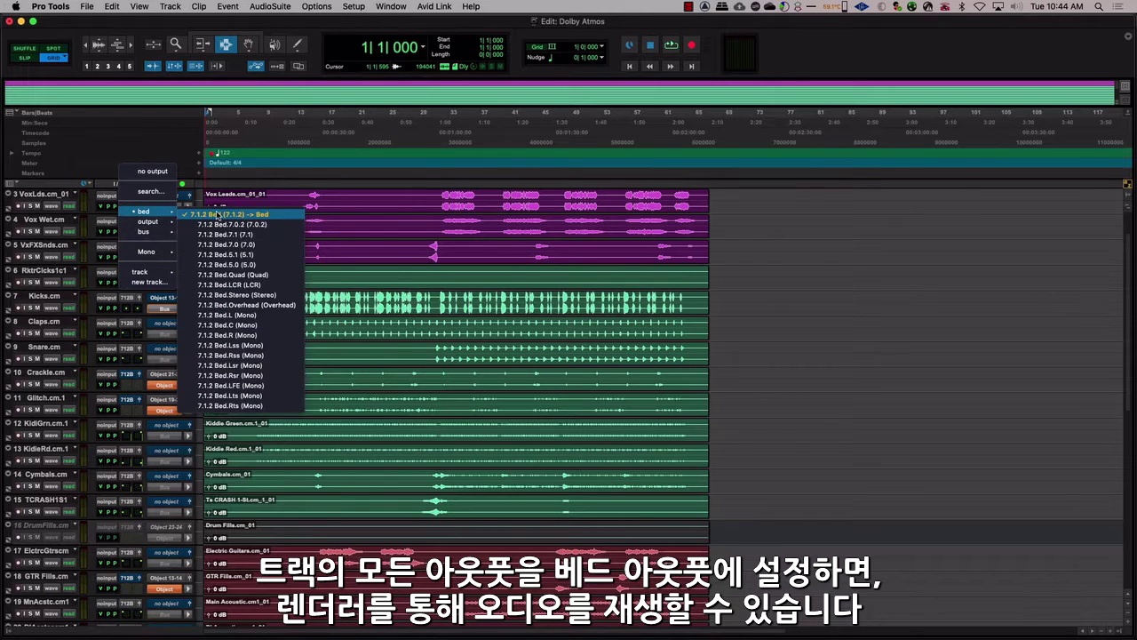
left_click(229, 214, "alt")
scroll(363, 291, "down", 3)
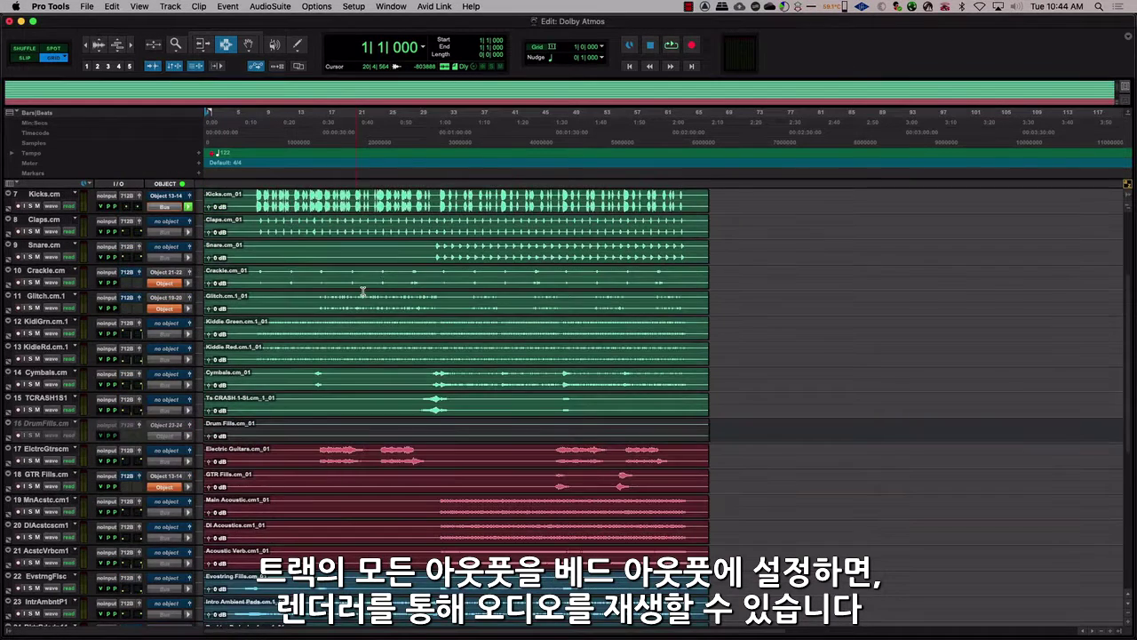
scroll(363, 292, "up", 6)
scroll(363, 291, "down", 3)
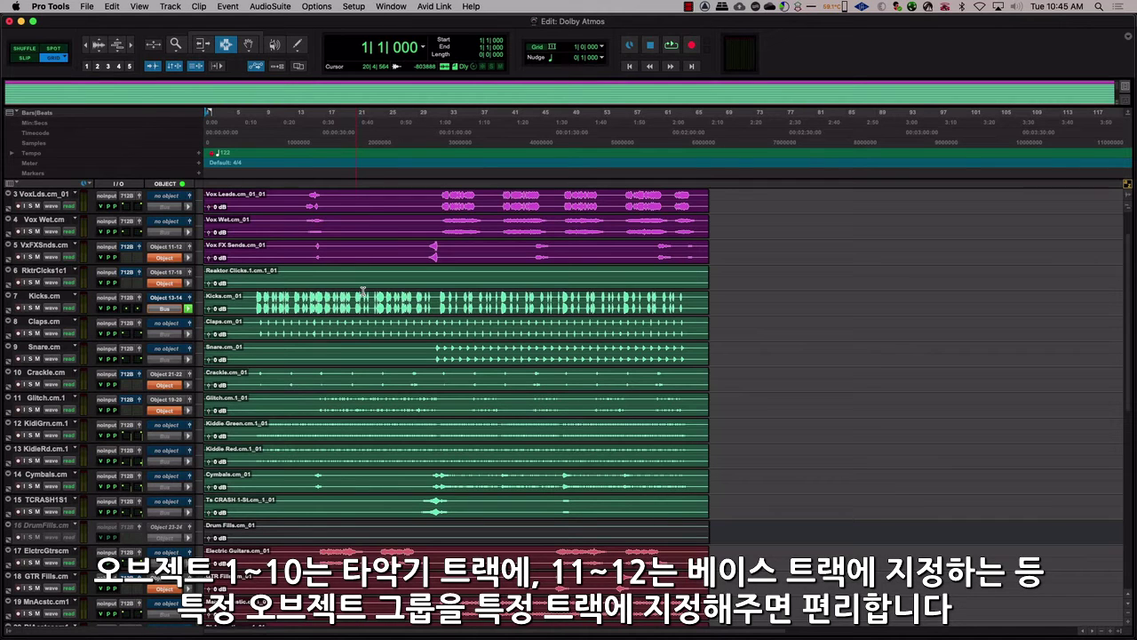
left_click(168, 300)
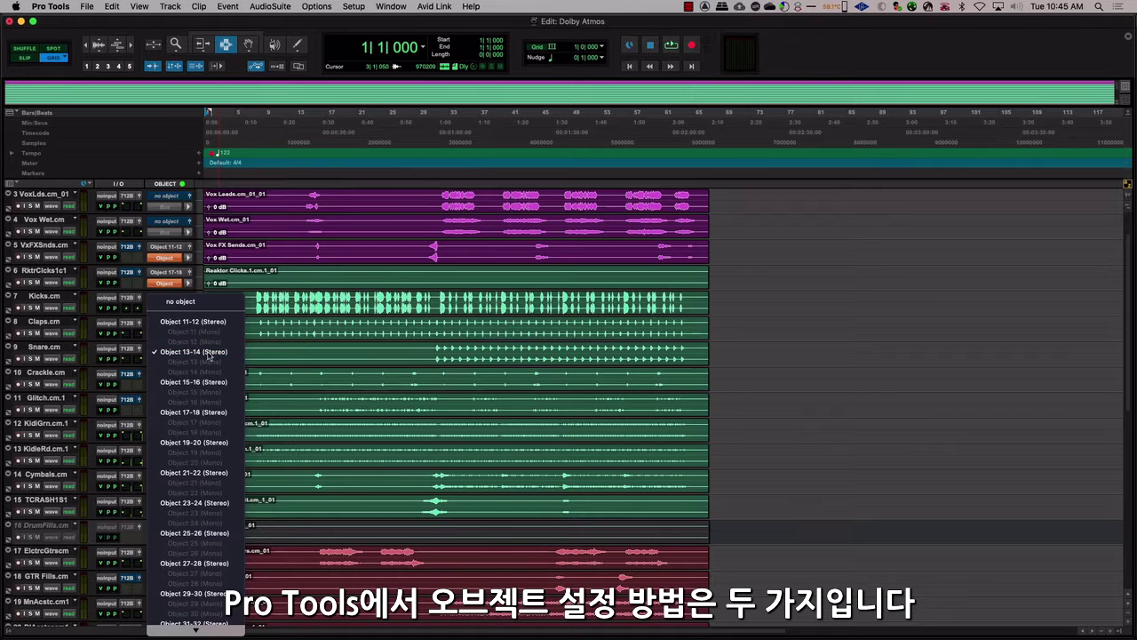
Step: Keep Kicks on Object 13-14, inspect its object panner, and show the Inserts A-E column
left_click(197, 353)
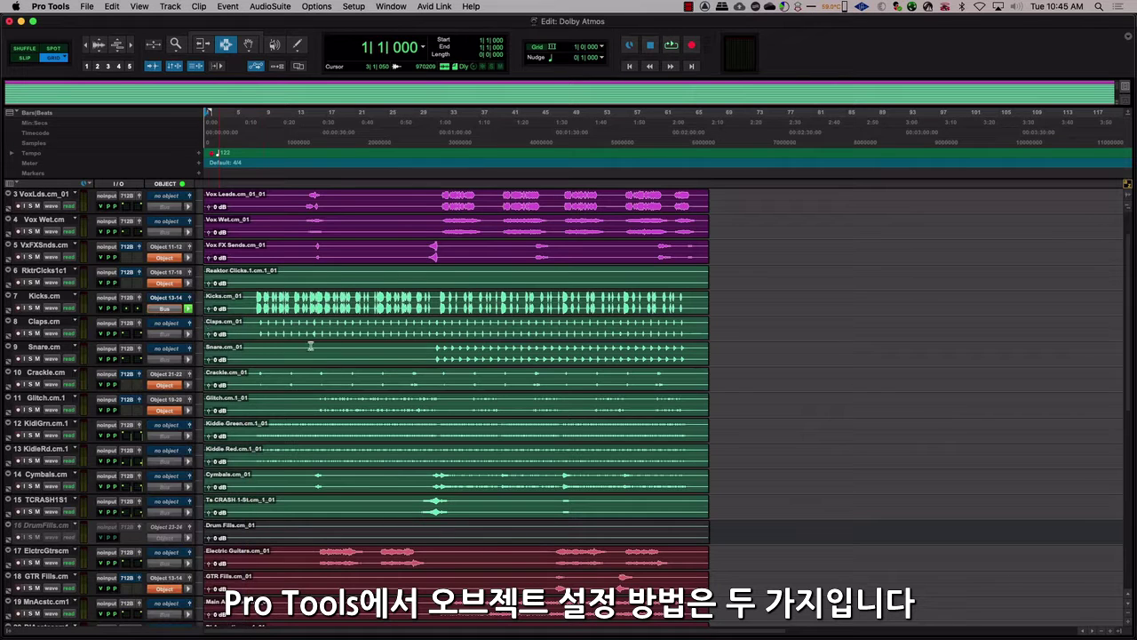
left_click(167, 309)
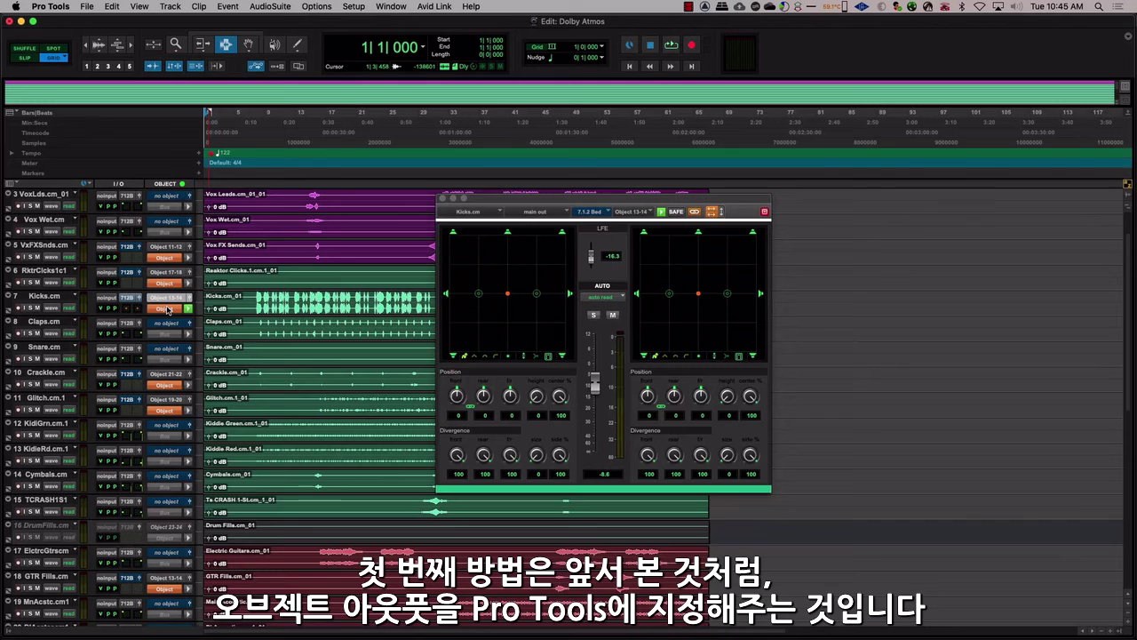
left_click(443, 197)
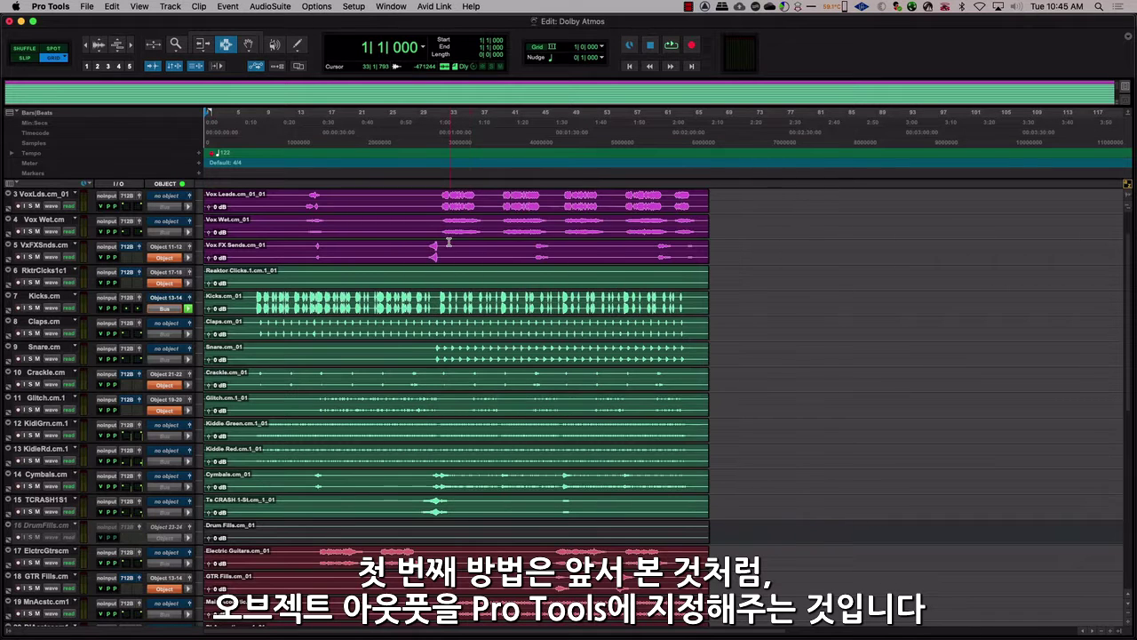
left_click(14, 183)
left_click(58, 193)
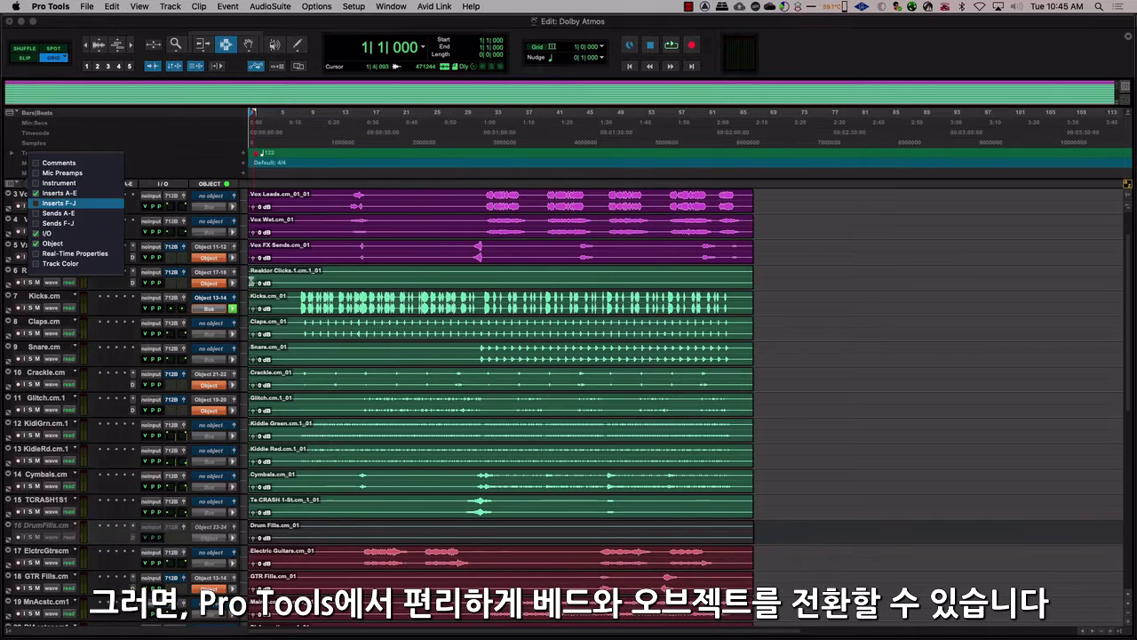
Step: Search inserts for the Dolby Atmos Music Panner and open the inserted panner window
left_click(101, 348)
type("dolby")
key("Down")
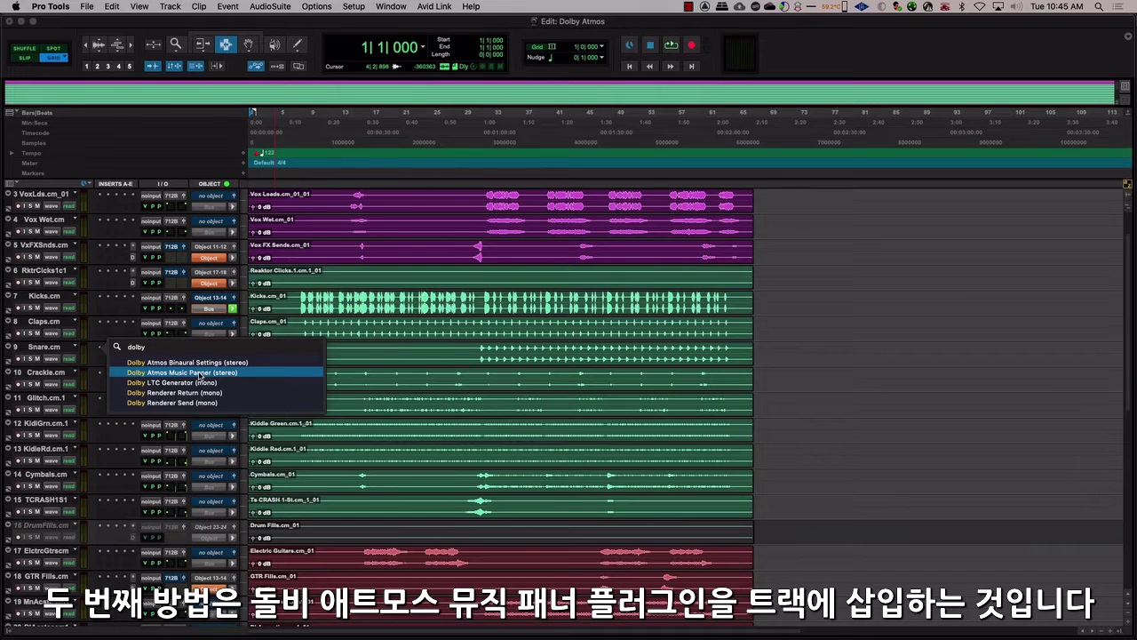
key("Escape")
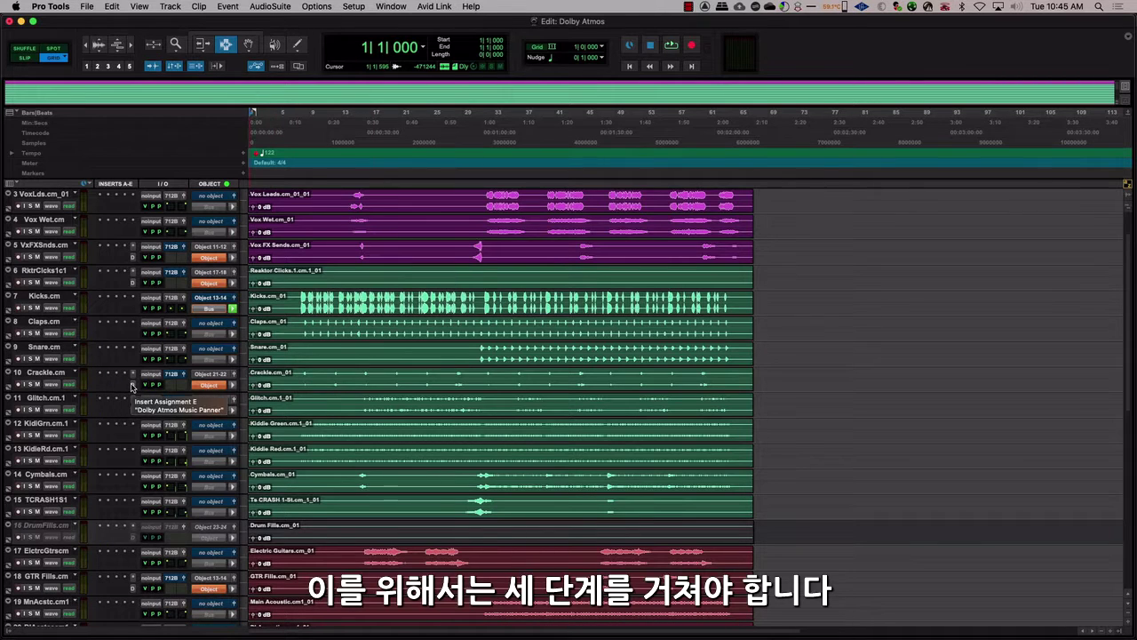
left_click(131, 384)
left_click_drag(490, 96, 525, 97)
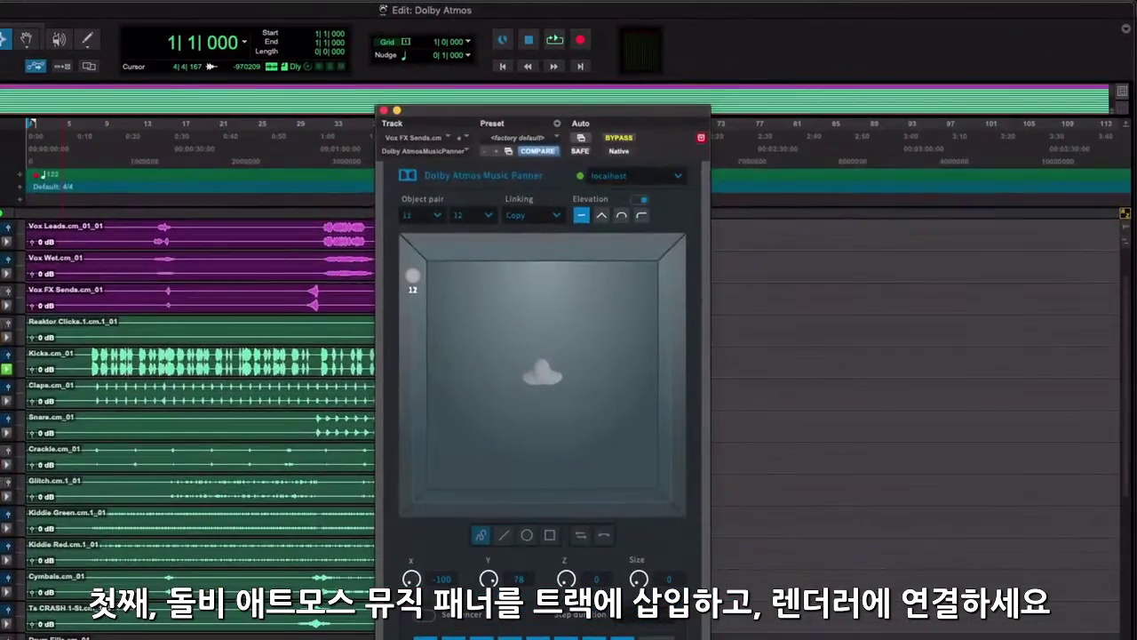
Step: Connect the Music Panner to Mac-Pro-Cylinder.local and keep its object pair at 11 / 12
left_click(678, 176)
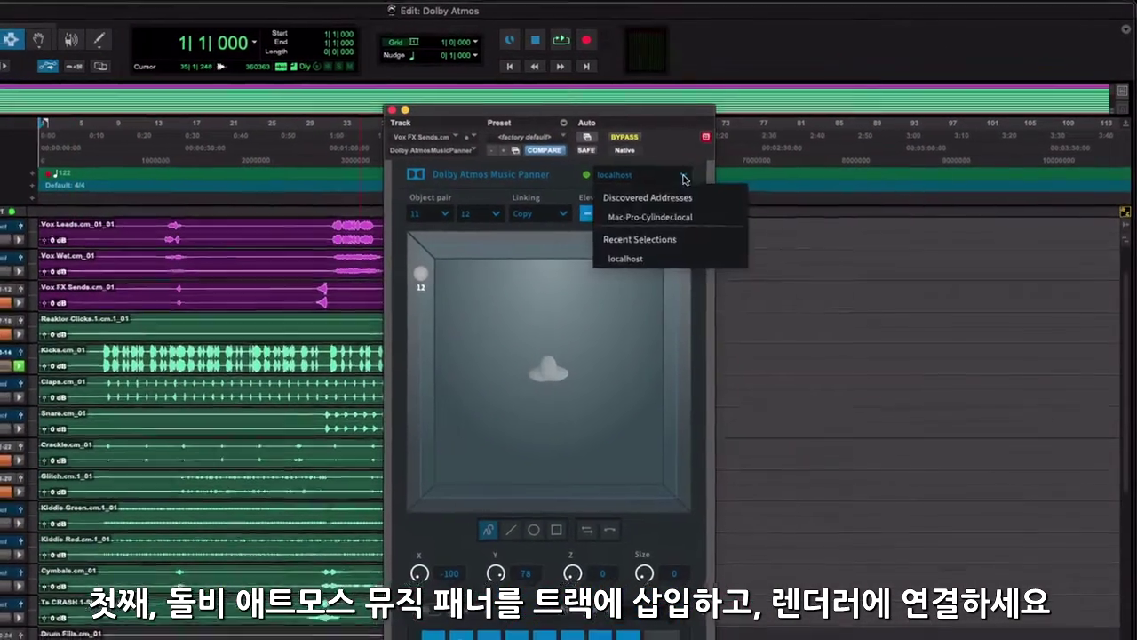
left_click(635, 219)
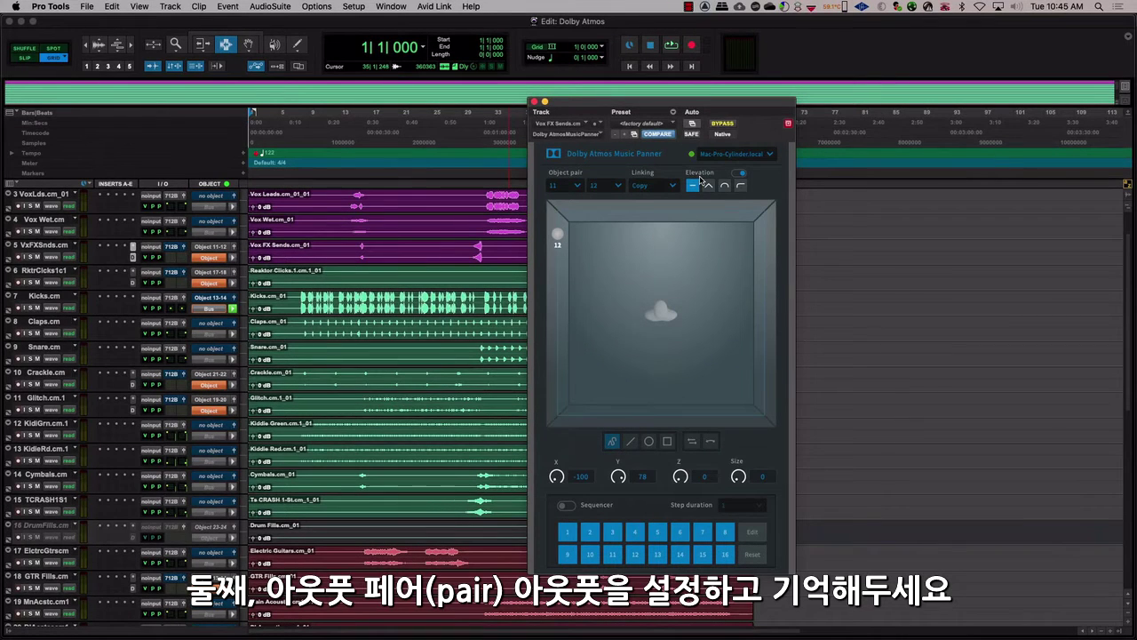
left_click(577, 186)
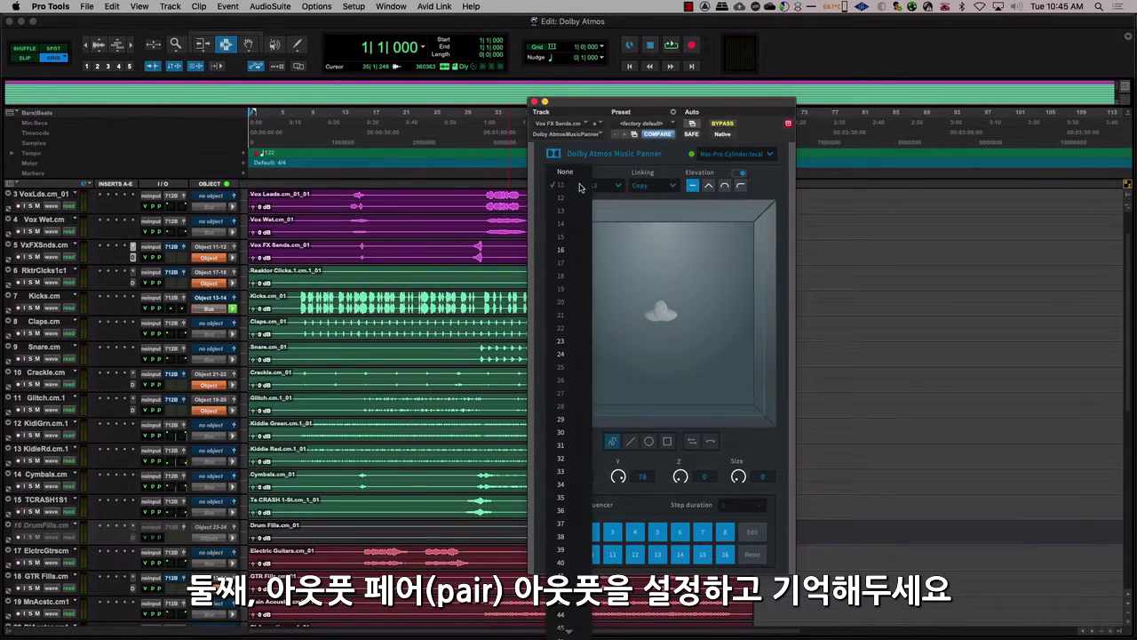
left_click(619, 188)
left_click(609, 185)
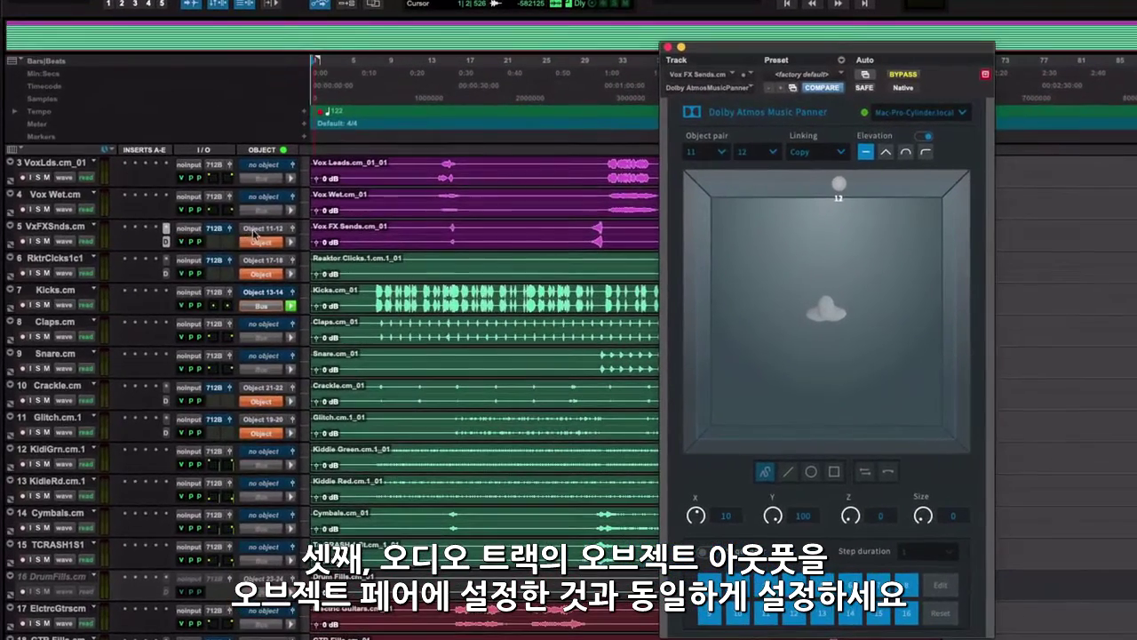
left_click(255, 234)
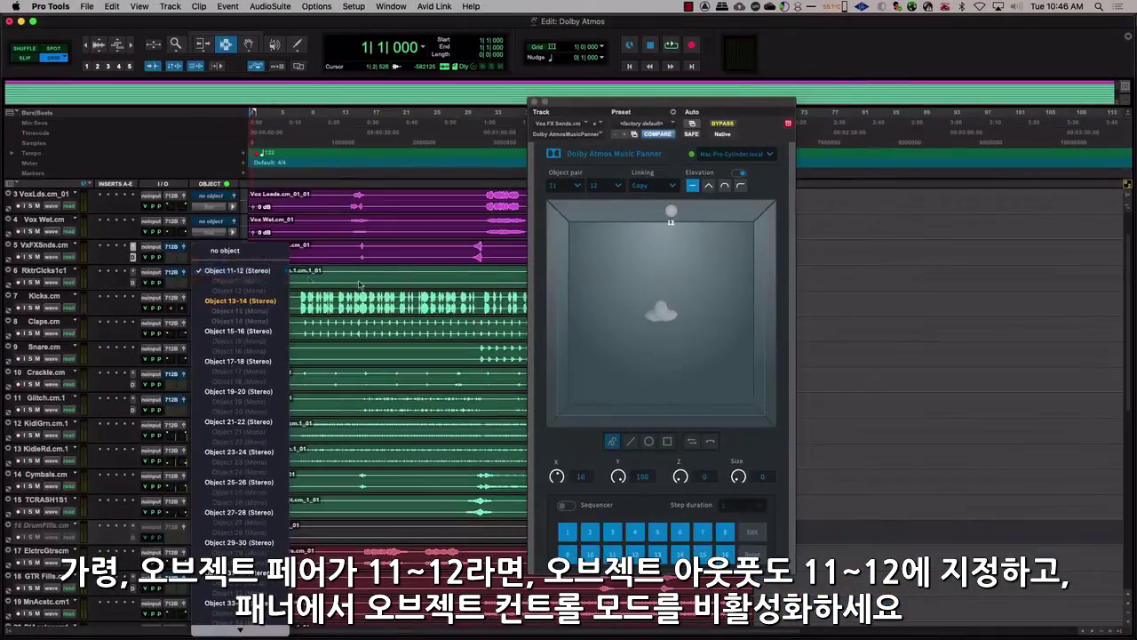
Step: Keep Vox FX Sends on Object 11-12 and turn off Pro Tools' own panning of that object
left_click(360, 284)
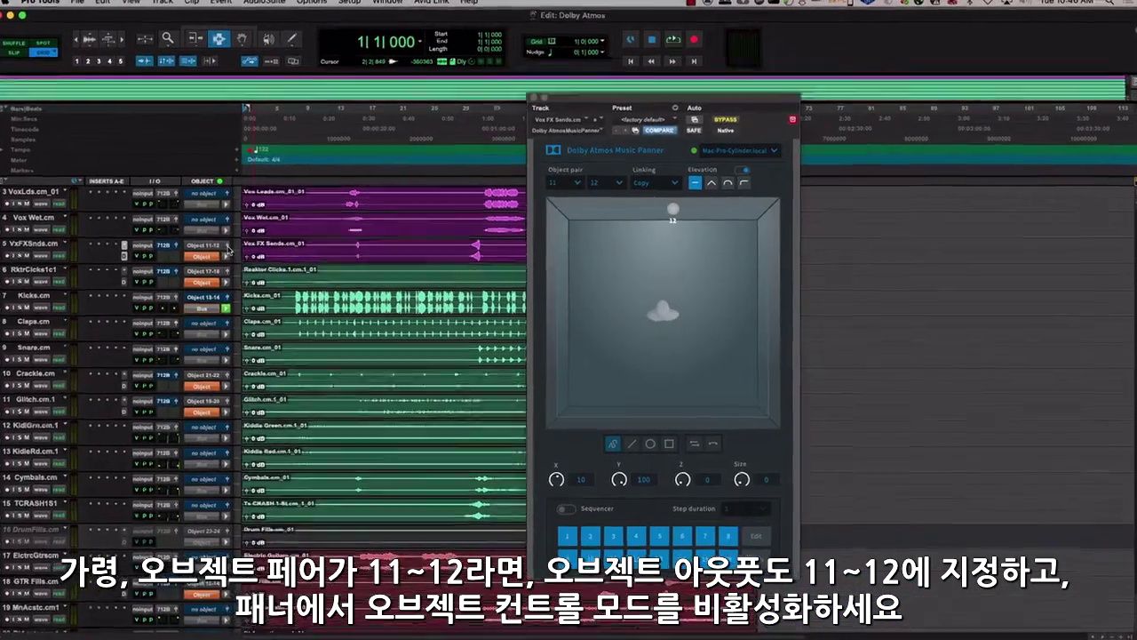
left_click(235, 256)
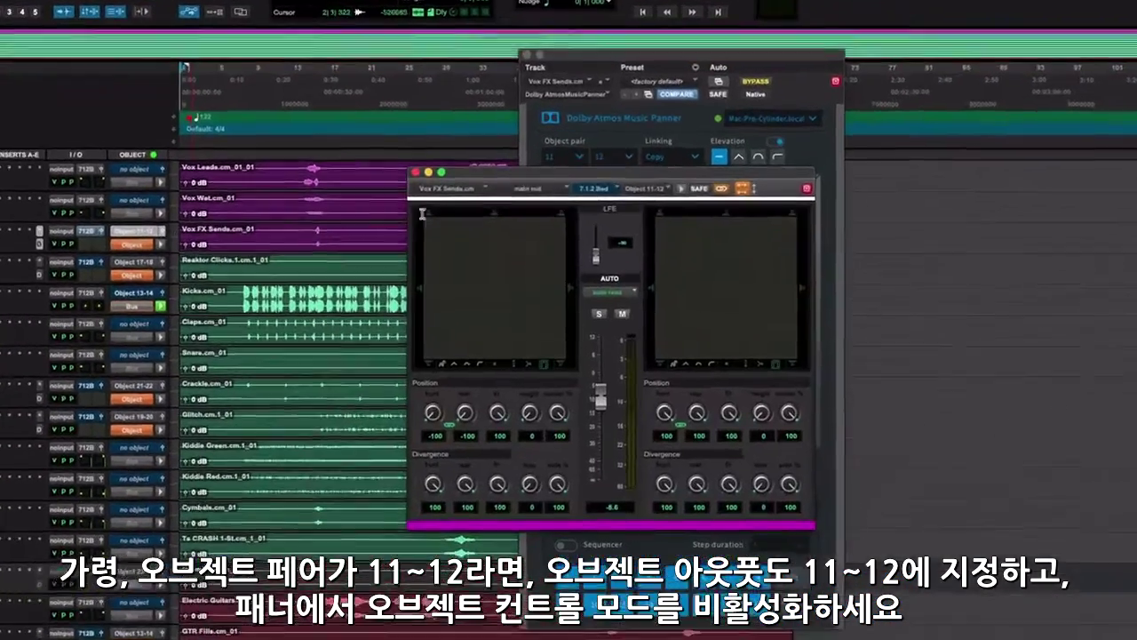
left_click(680, 189)
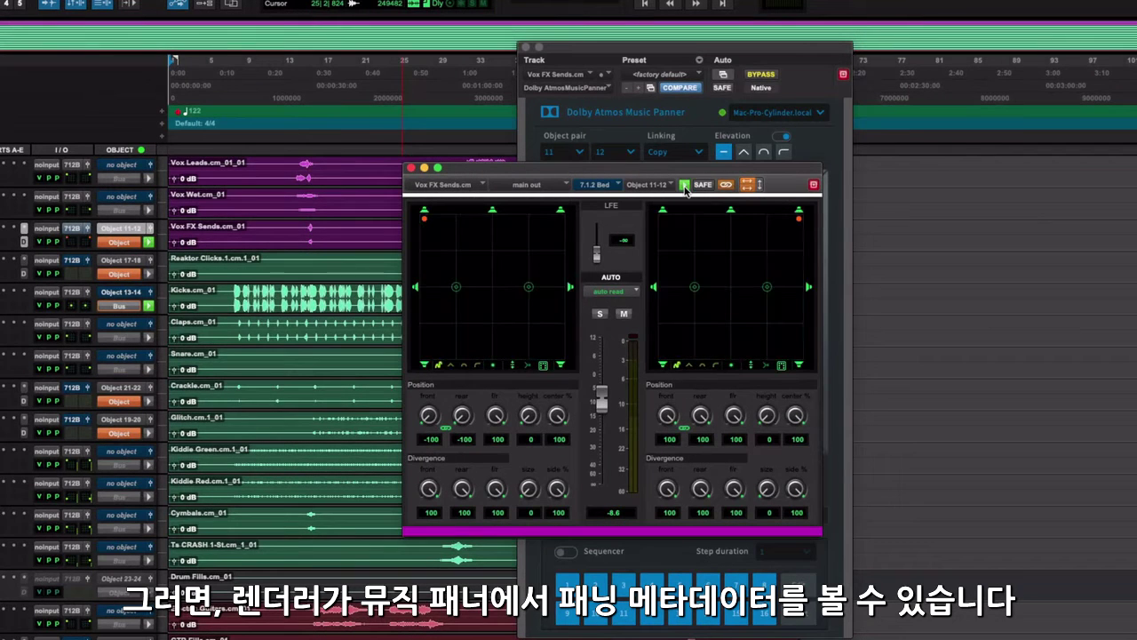
left_click(685, 186)
left_click(685, 187)
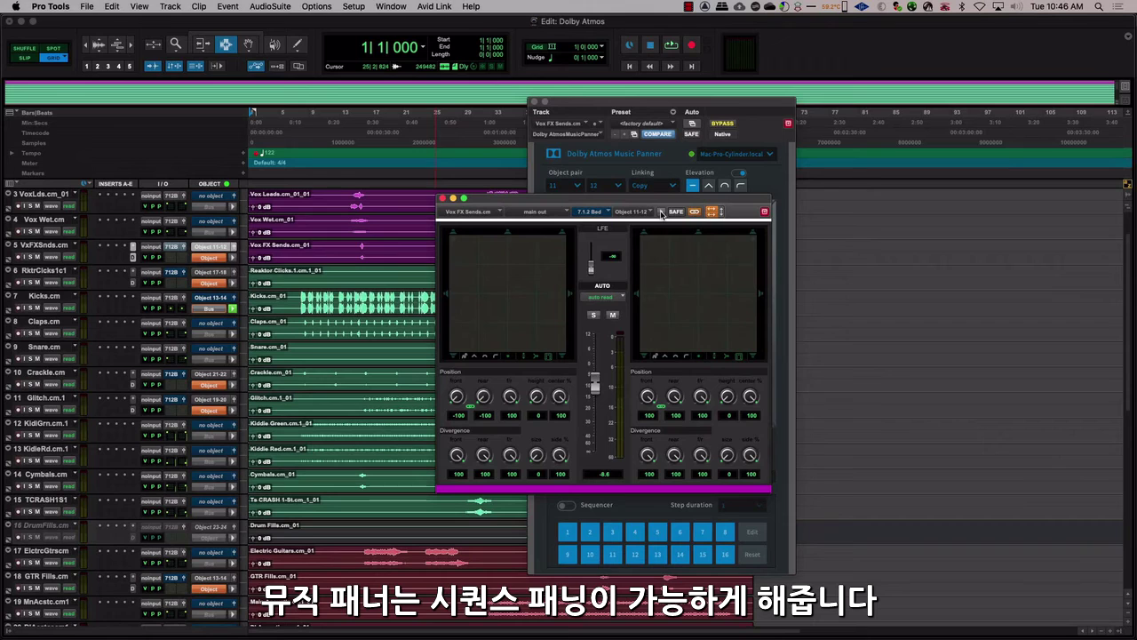
left_click(442, 198)
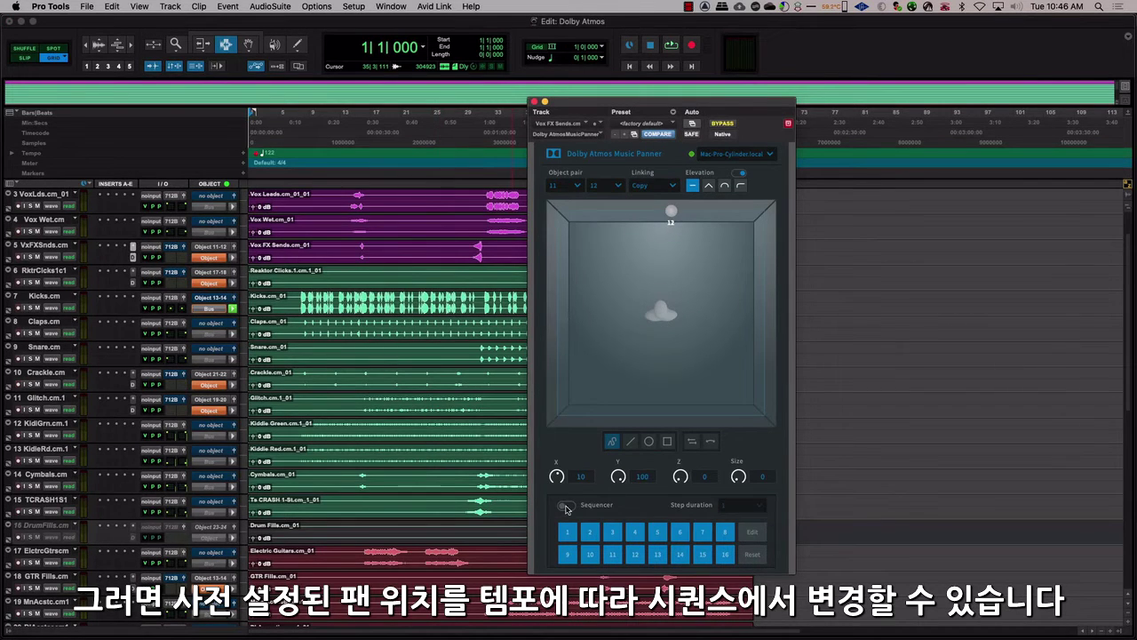
Step: Toggle the Music Panner's step sequencer on and off, then close the plug-in window
left_click(566, 506)
left_click(566, 506)
left_click(534, 101)
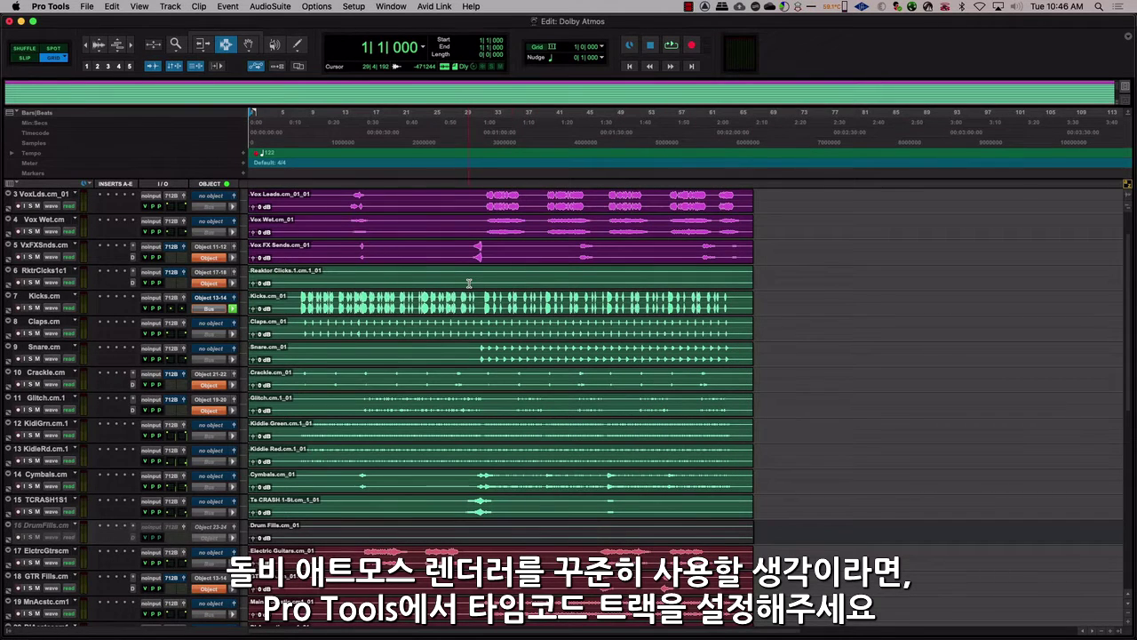
Step: Create a mono Aux Input track named 'Dolby Timecode'
key("super+shift+n")
left_click(518, 230)
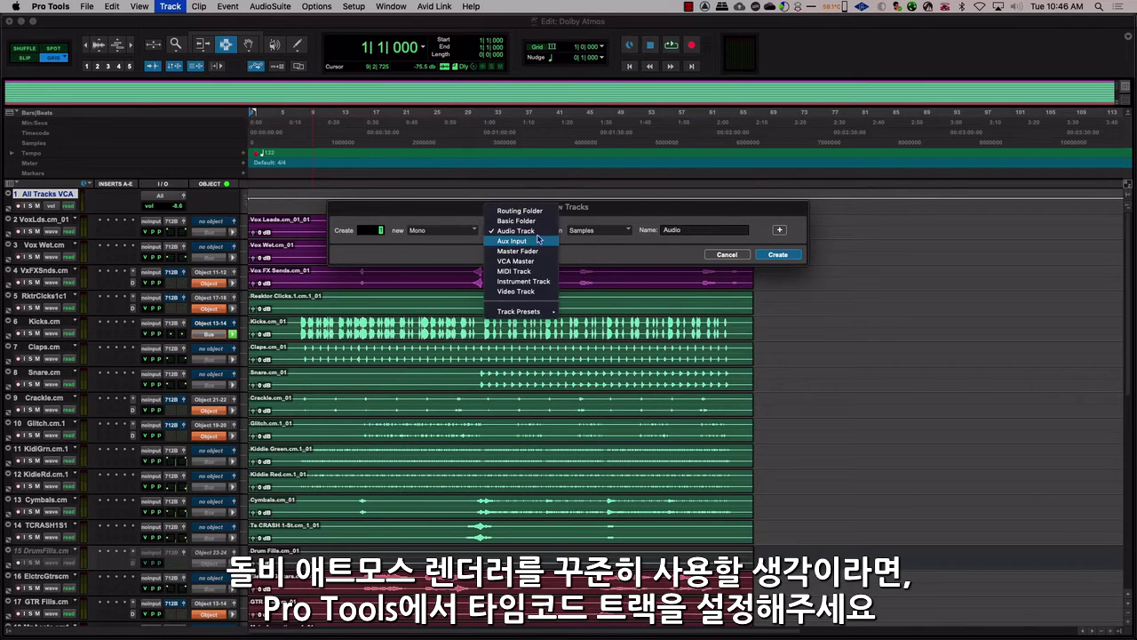
left_click(511, 240)
type("Dolby Timecode")
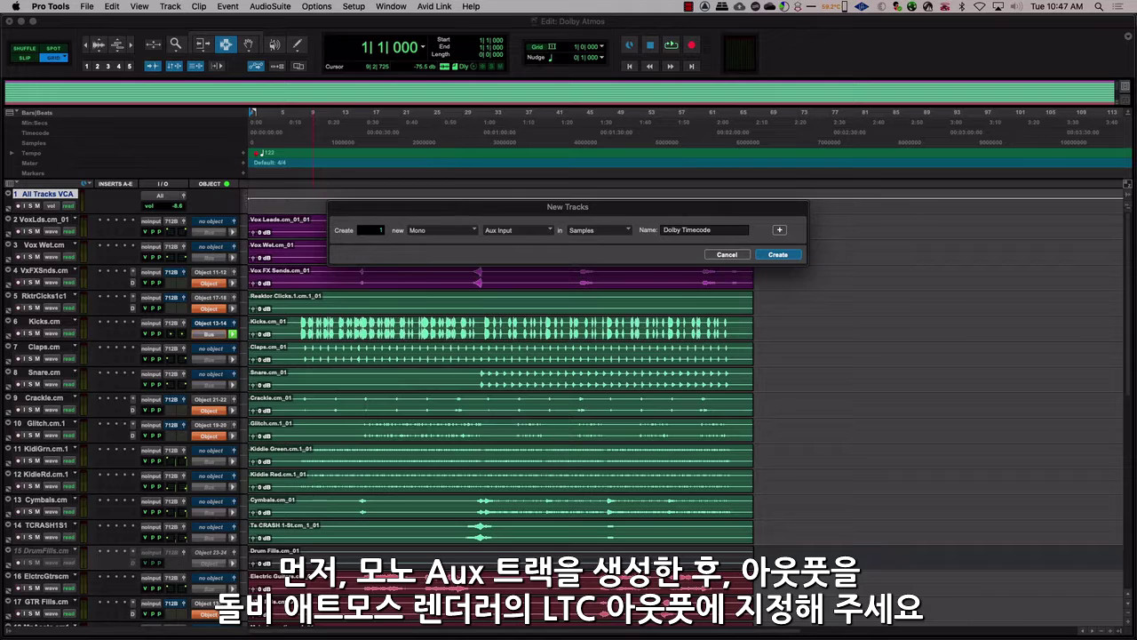
key("Return")
Step: Route Dolby Timecode's output to LTC and insert the Dolby LTC Generator (mono) plug-in
left_click(169, 223)
mouse_move(213, 222)
left_click(263, 228)
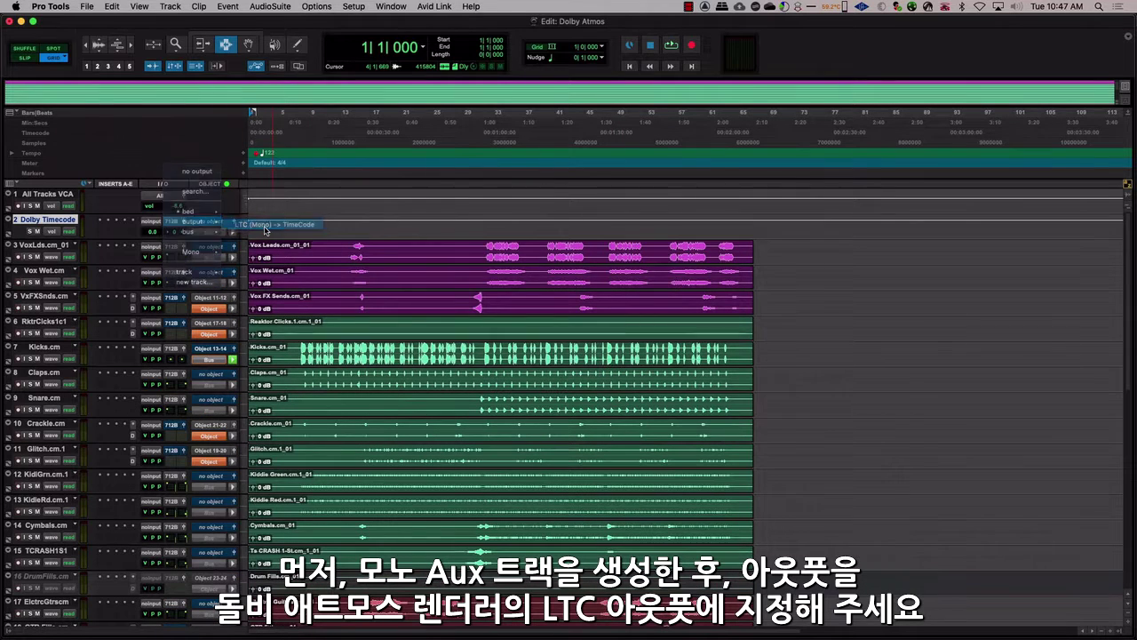
left_click(101, 222)
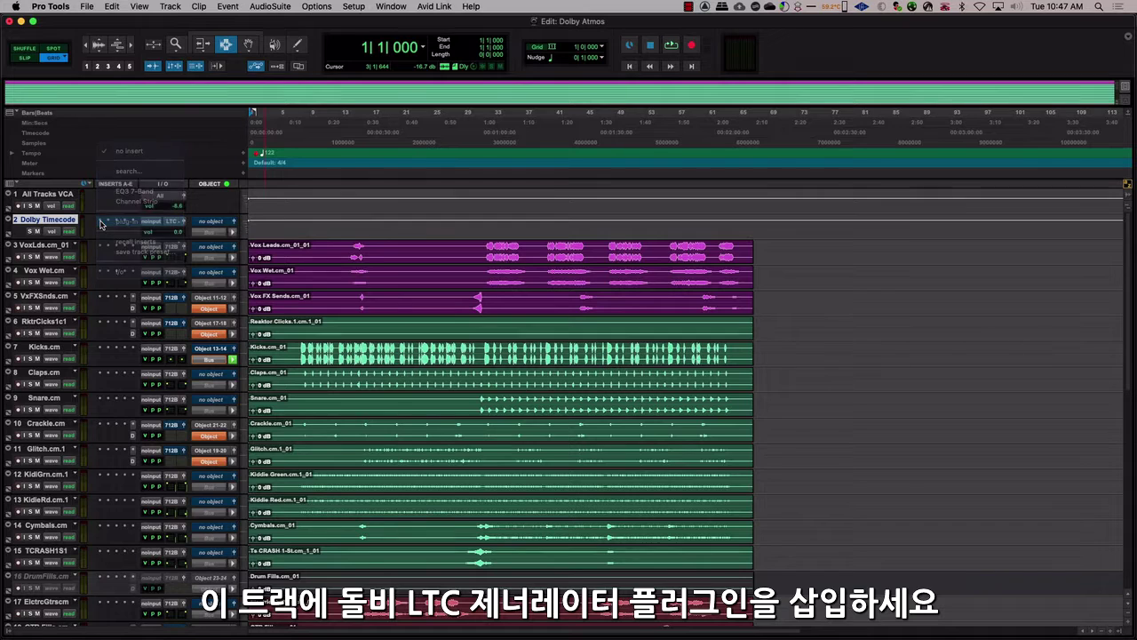
type("ltc")
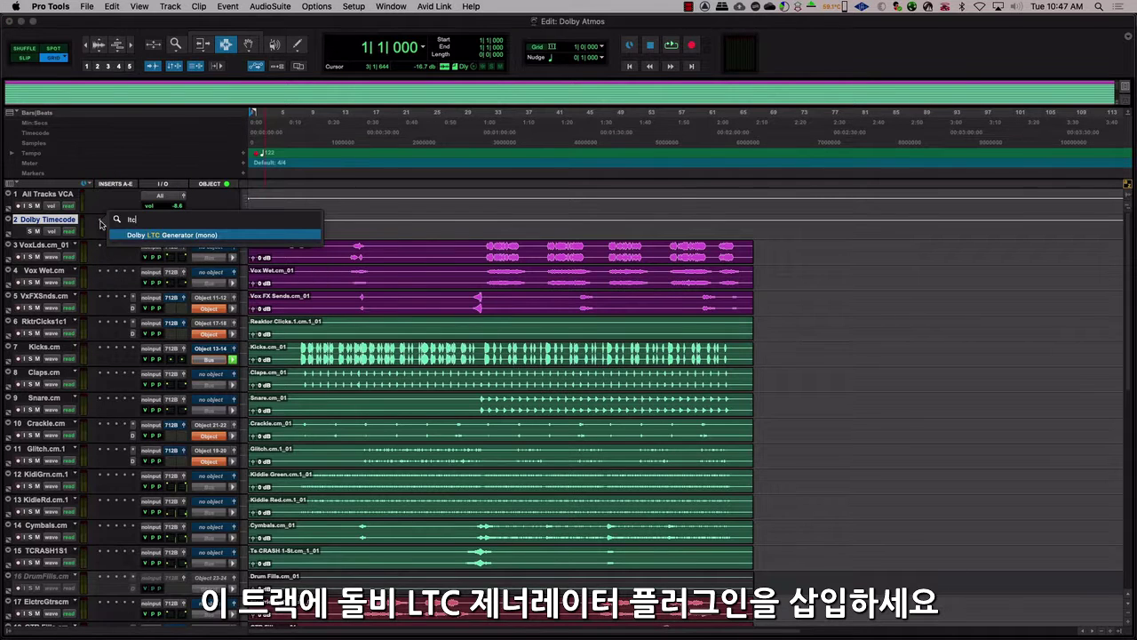
left_click(167, 236)
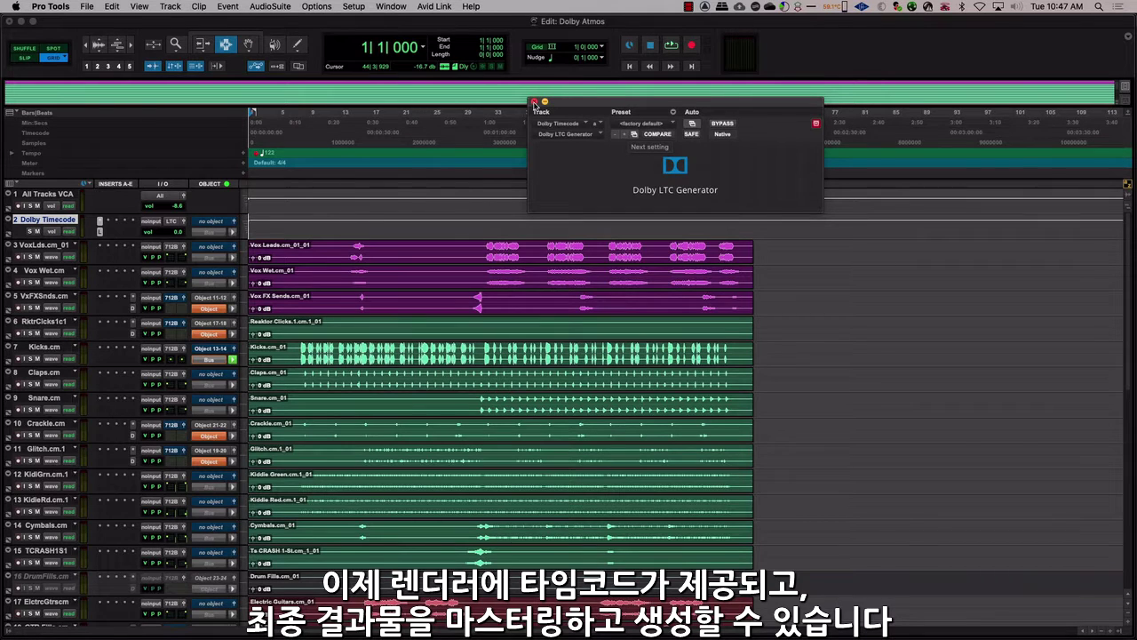
Step: Close the LTC Generator window and create a mono Aux Input named BinauralSettings
left_click(533, 102)
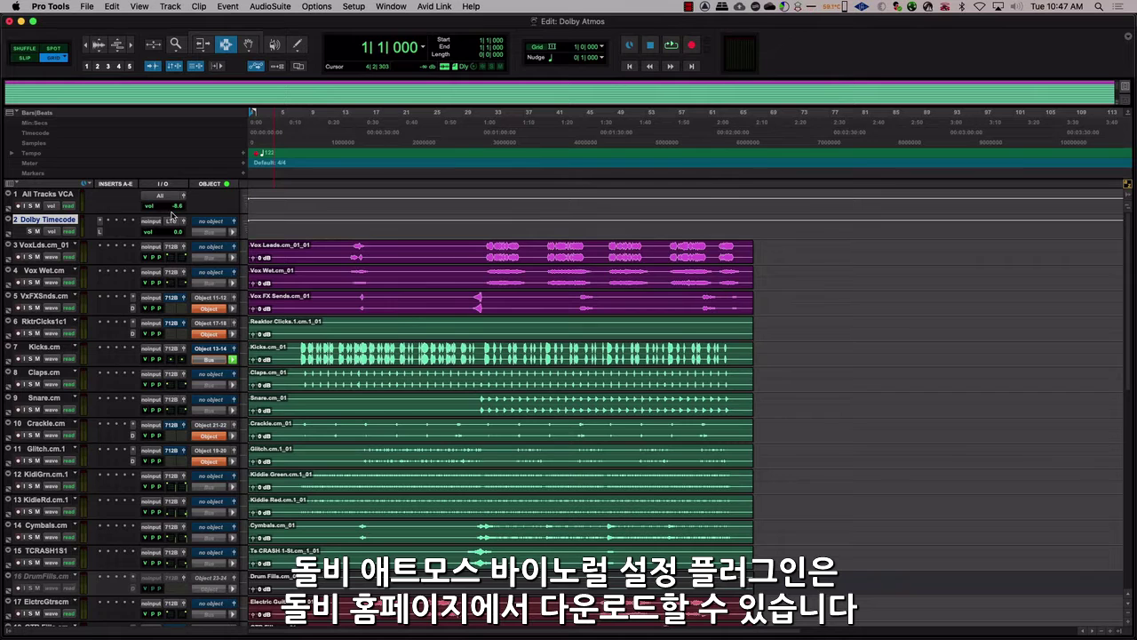
key("super+shift+n")
left_click(518, 230)
left_click(518, 240)
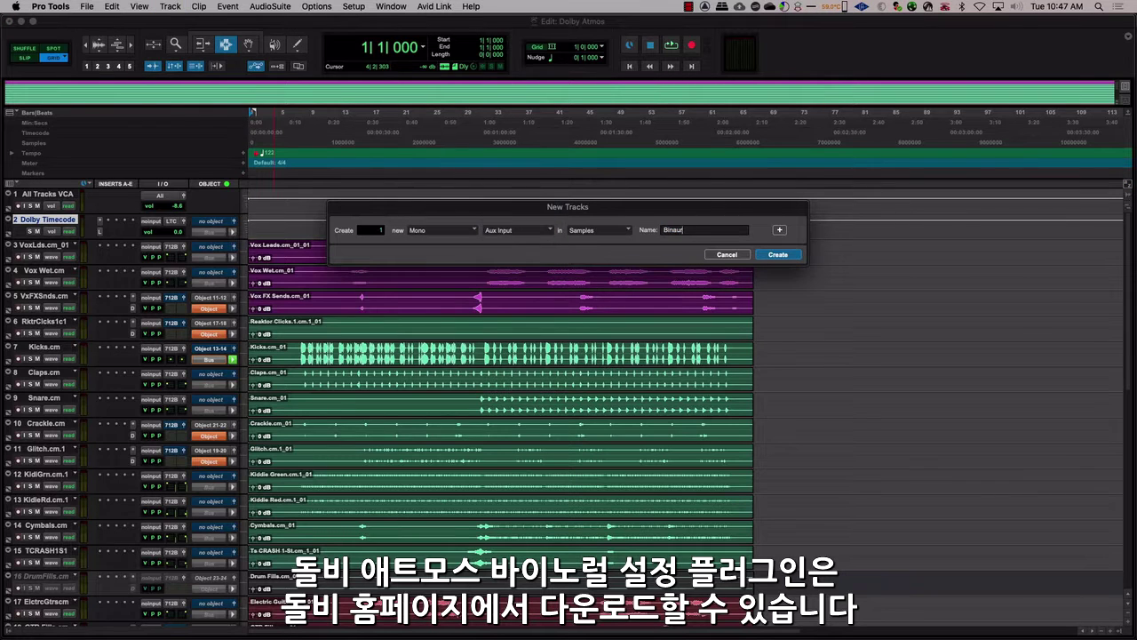
key("Return")
Step: Insert Dolby Atmos Binaural Settings and widen its window to reveal the Group column
left_click(108, 244)
type("bin")
key("Return")
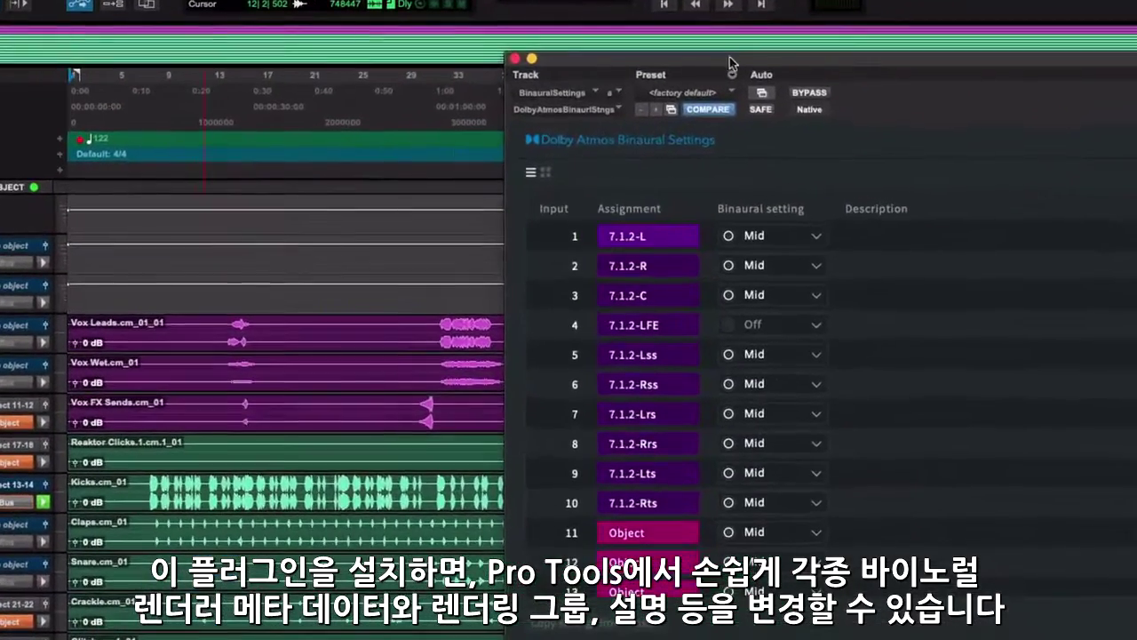
left_click_drag(730, 64, 299, 38)
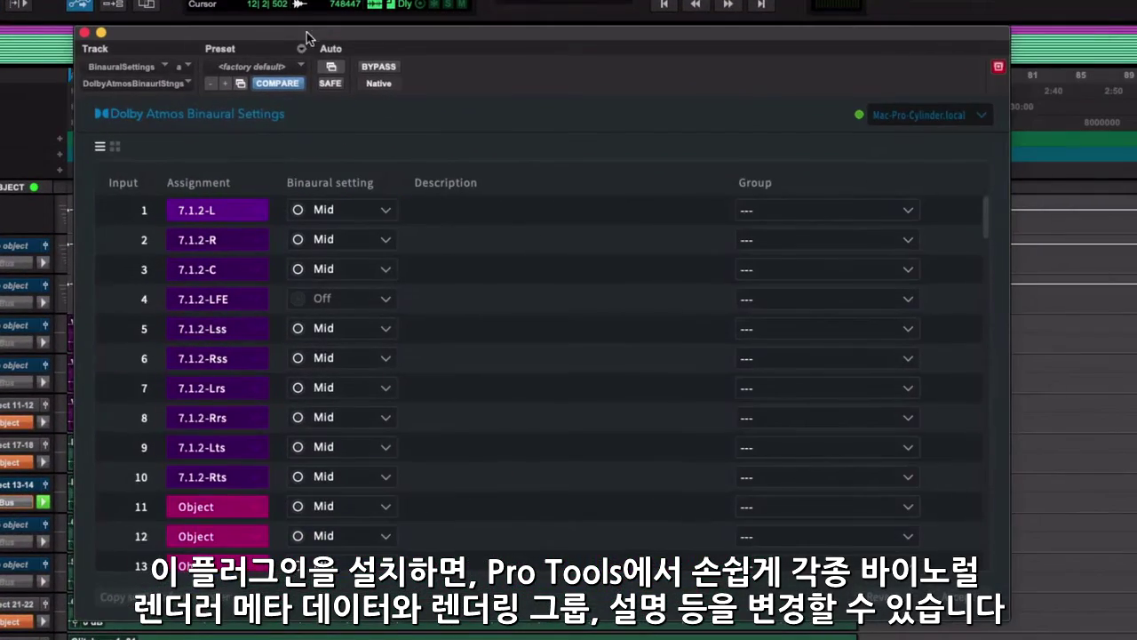
Step: Review the Binaural setting and Group dropdowns, leaving input 5 at Mid and input 1 ungrouped
left_click(385, 328)
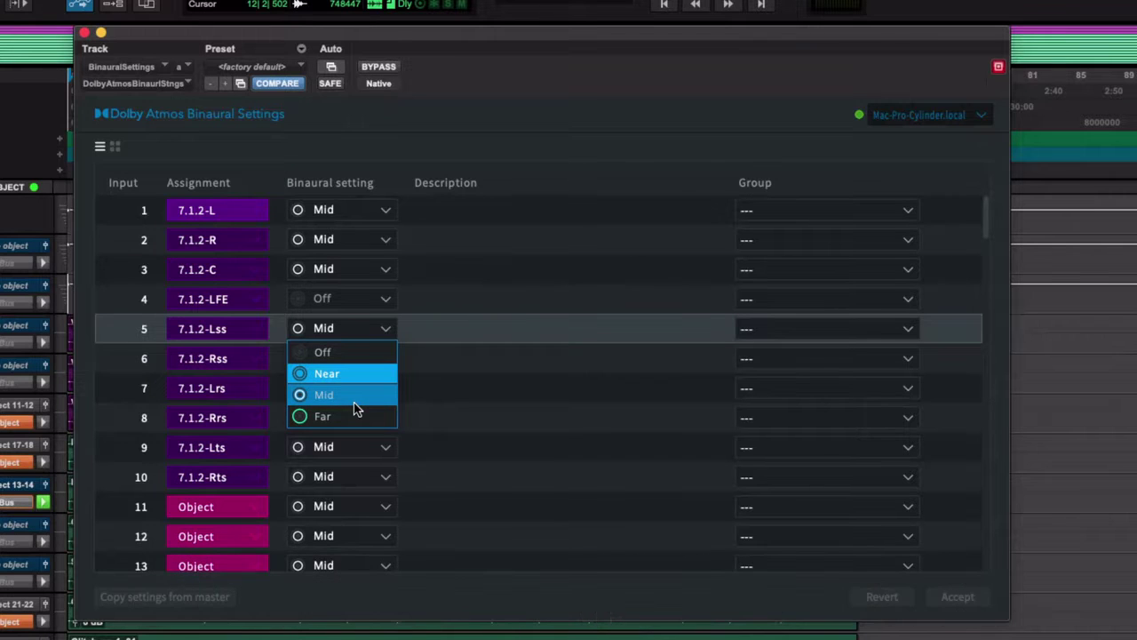
left_click(529, 417)
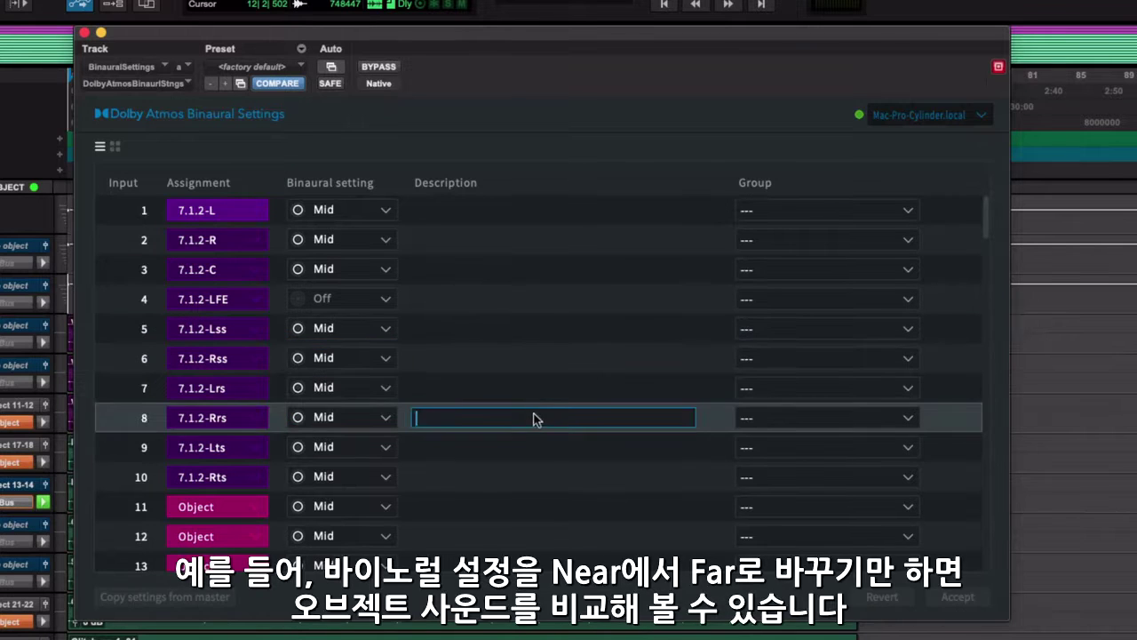
left_click(468, 215)
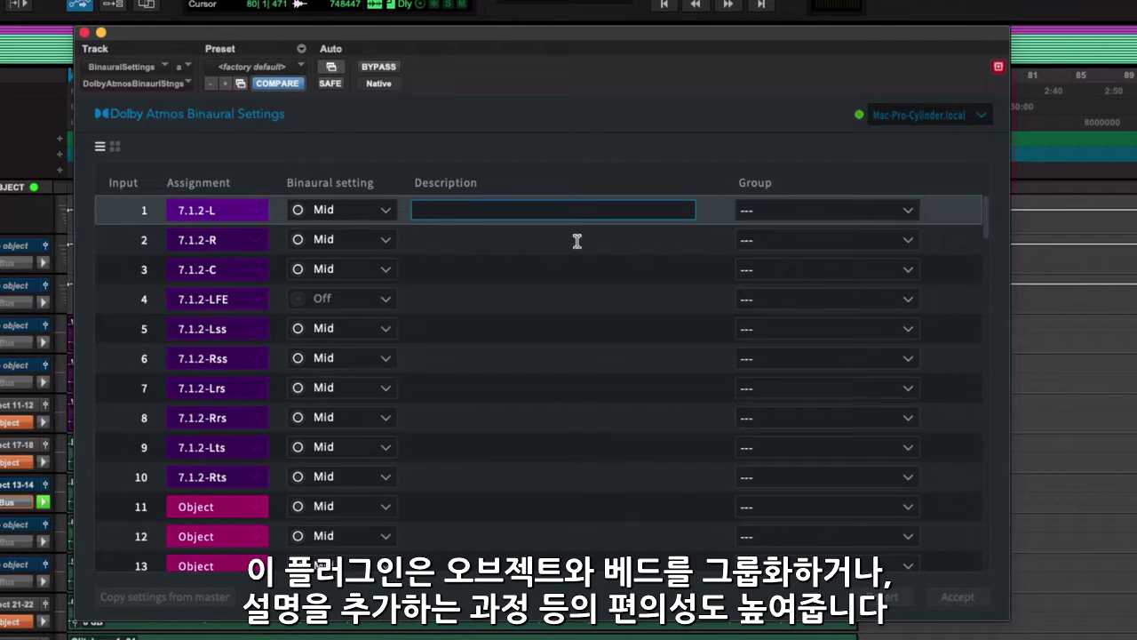
left_click(907, 210)
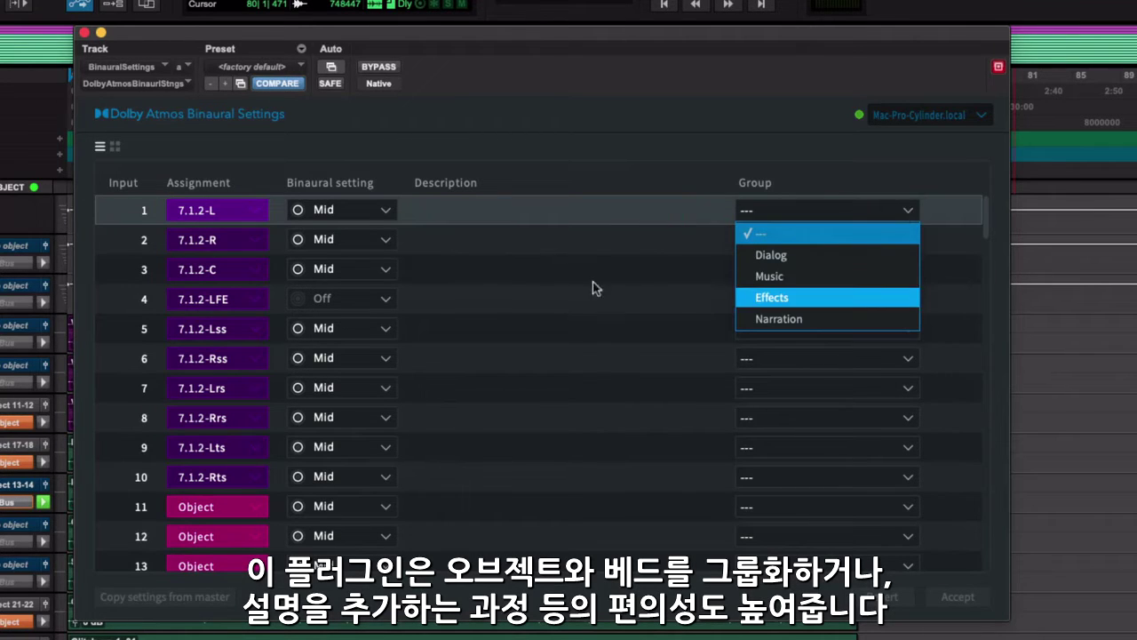
left_click(554, 294)
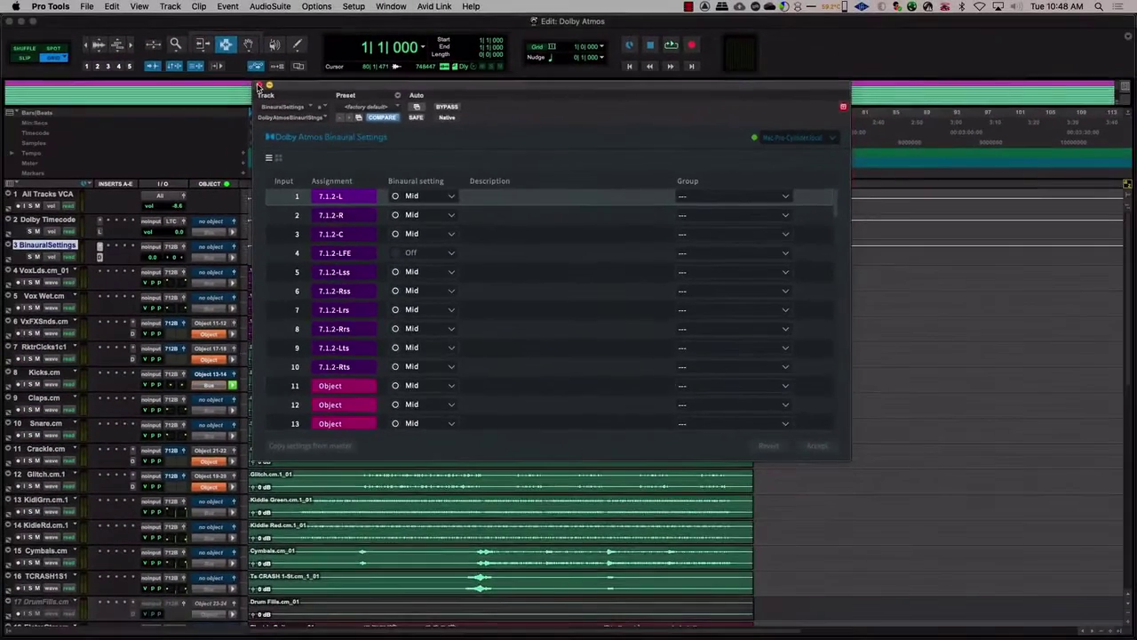
Step: Close Binaural Settings, check Session setup at 48 kHz and 24 fps, then bring up renderer preferences
left_click(259, 86)
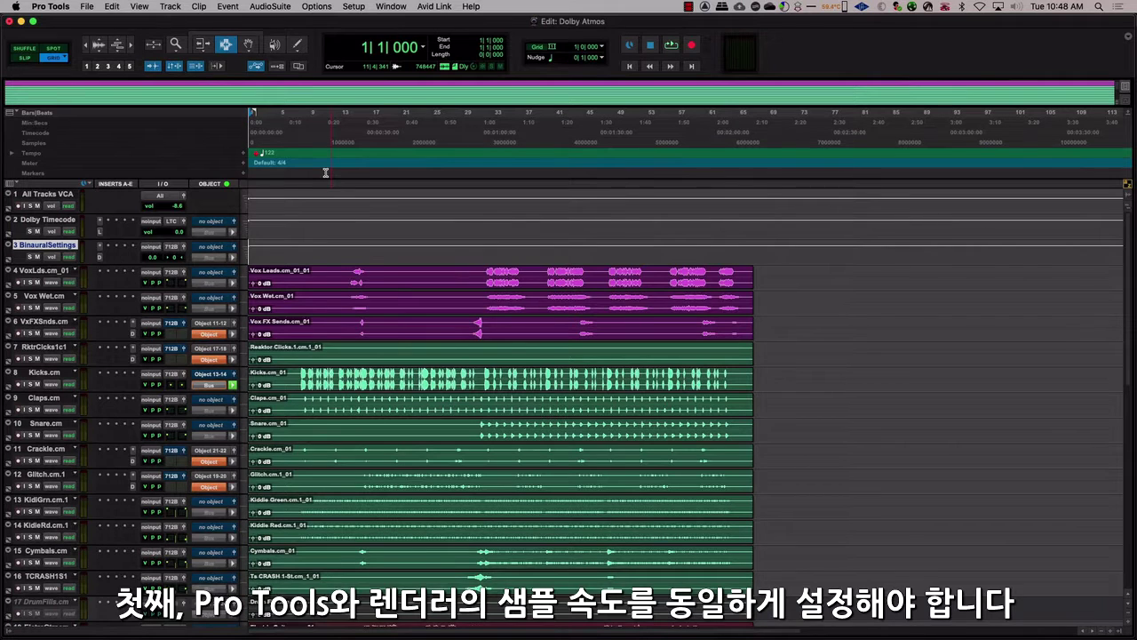
key("super+2")
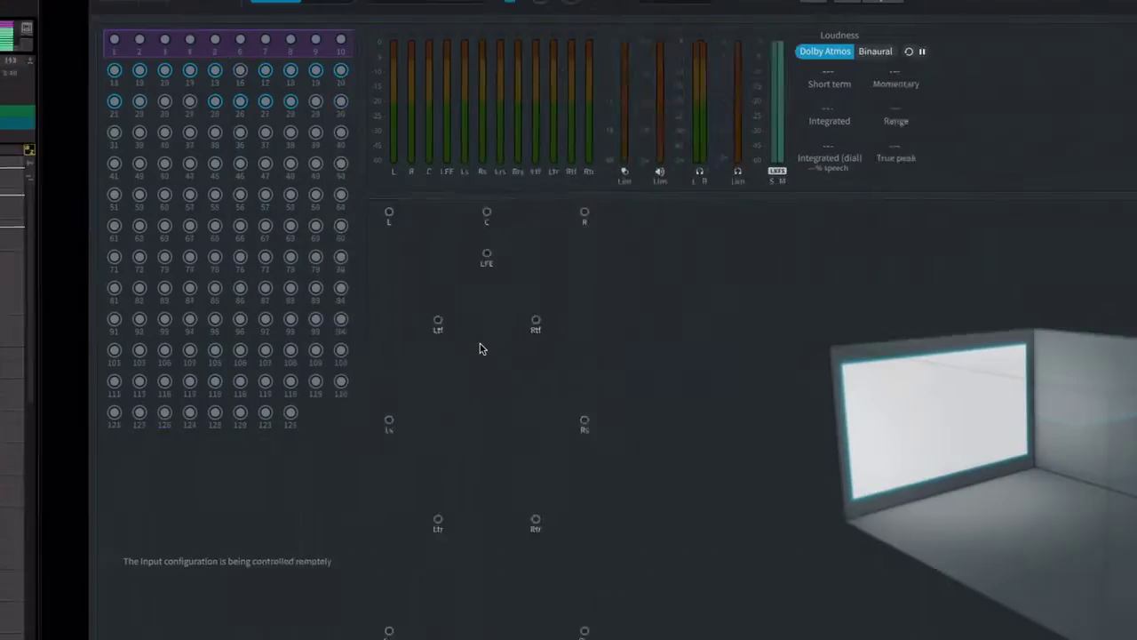
key("super+comma")
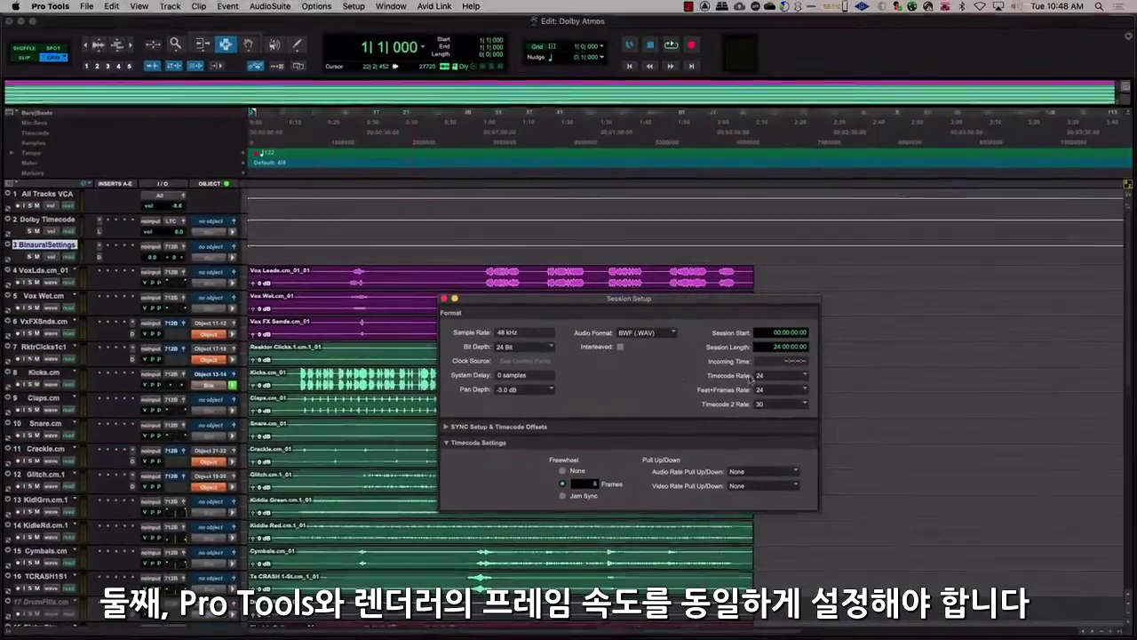
Step: Keep the renderer's frame rate at 24 fps with 48 kHz sample rate and accept
left_click(751, 379)
left_click(754, 384)
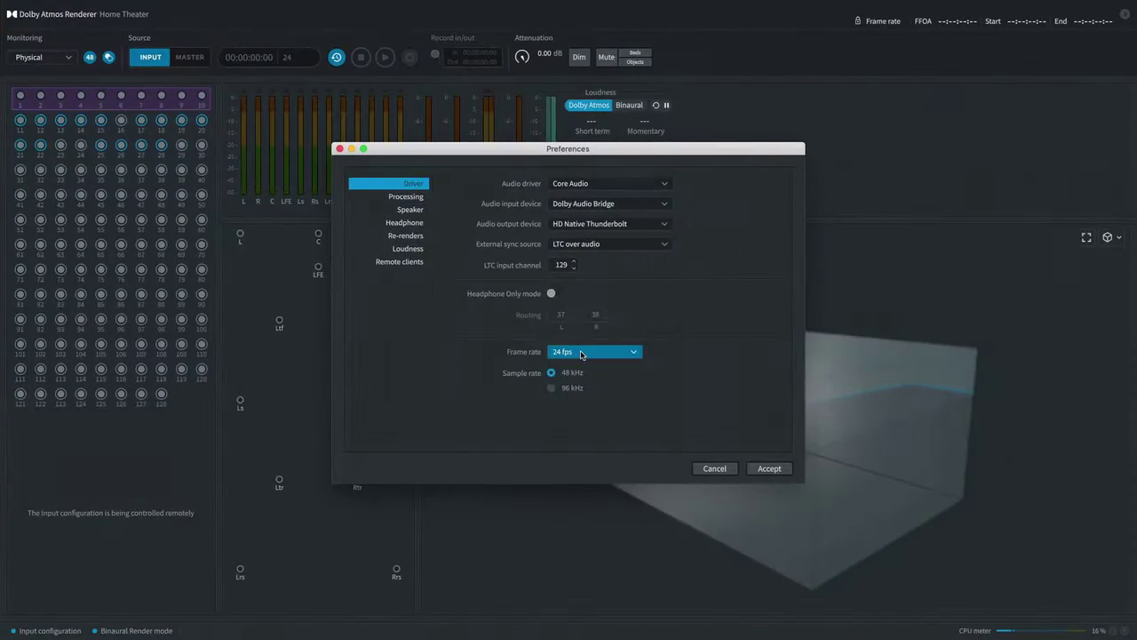
left_click(586, 352)
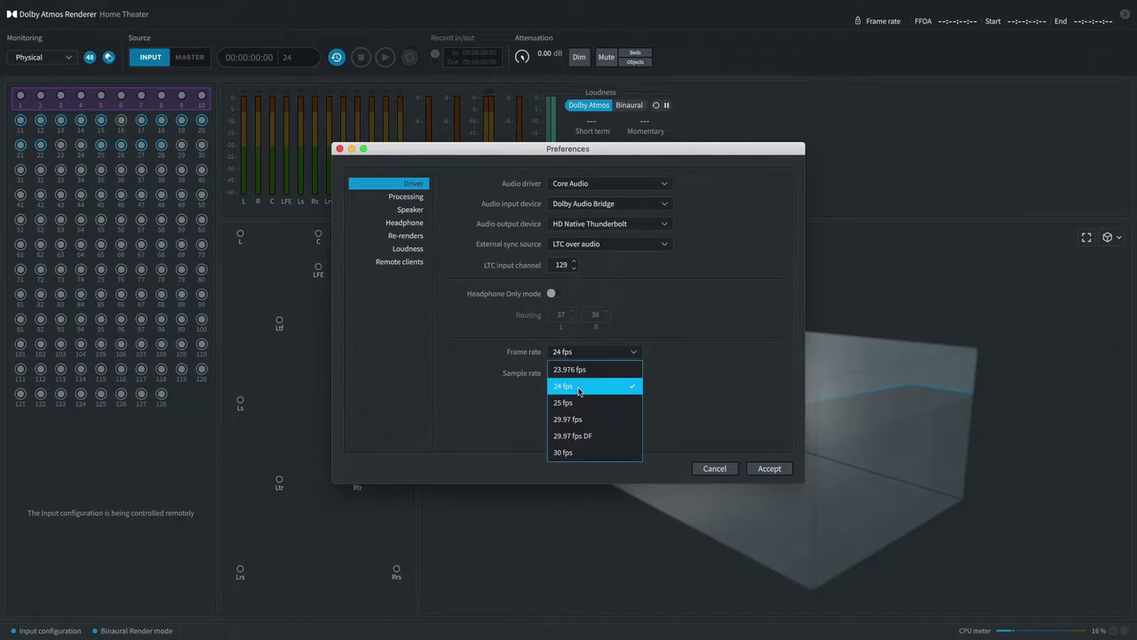
left_click(578, 386)
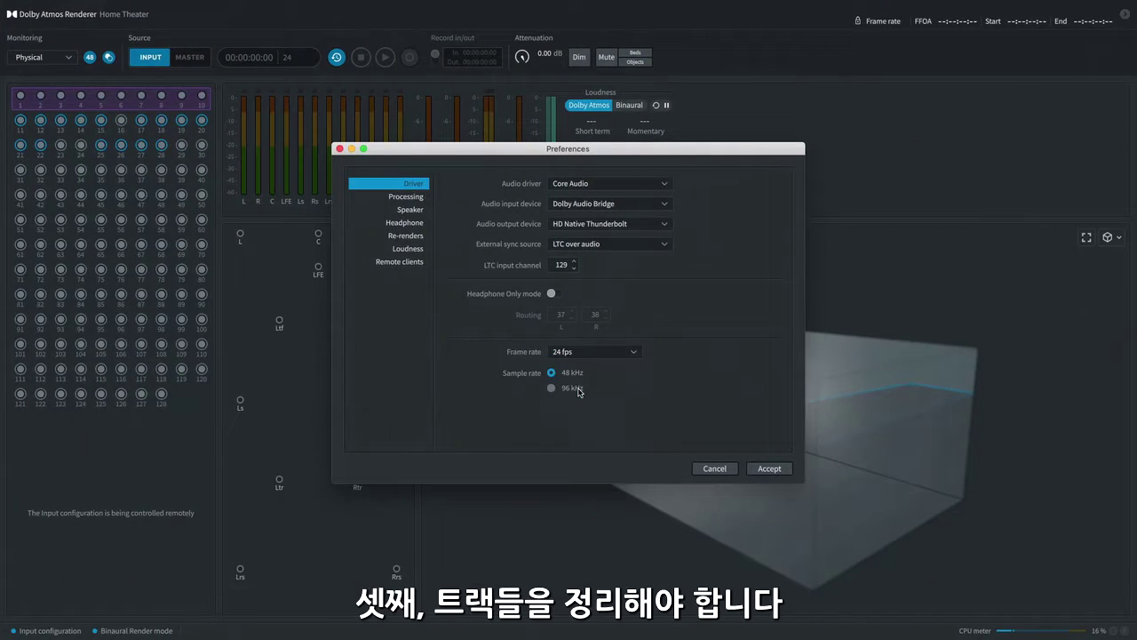
left_click(782, 471)
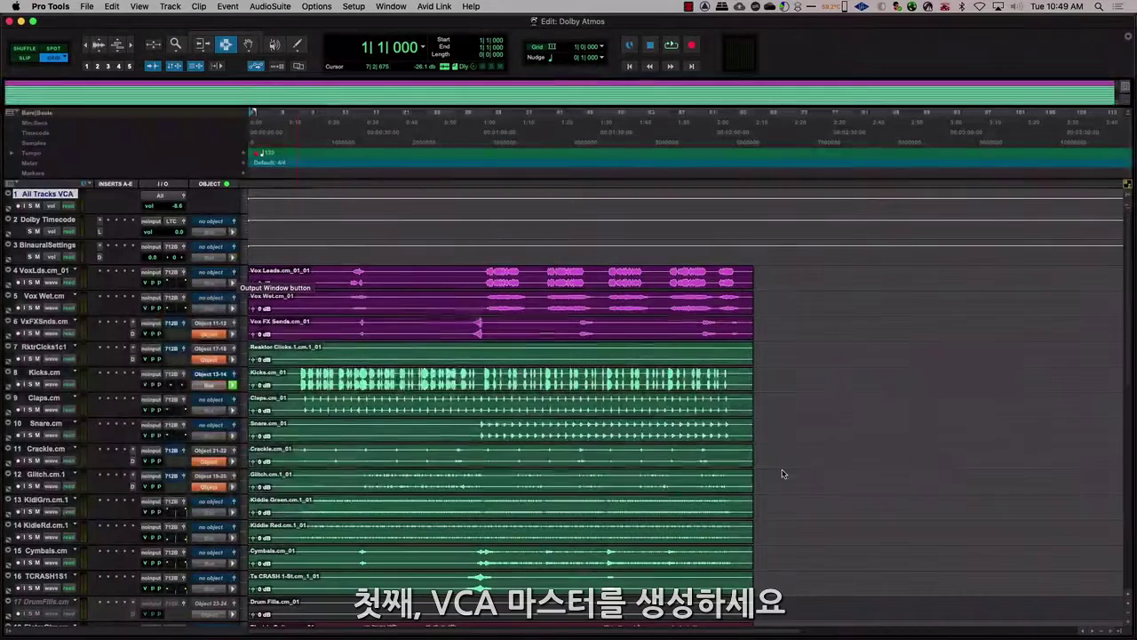
Step: Abandon the draft VCA and Master Fader tracks and remove the All Tracks VCA
key("shift+super+n")
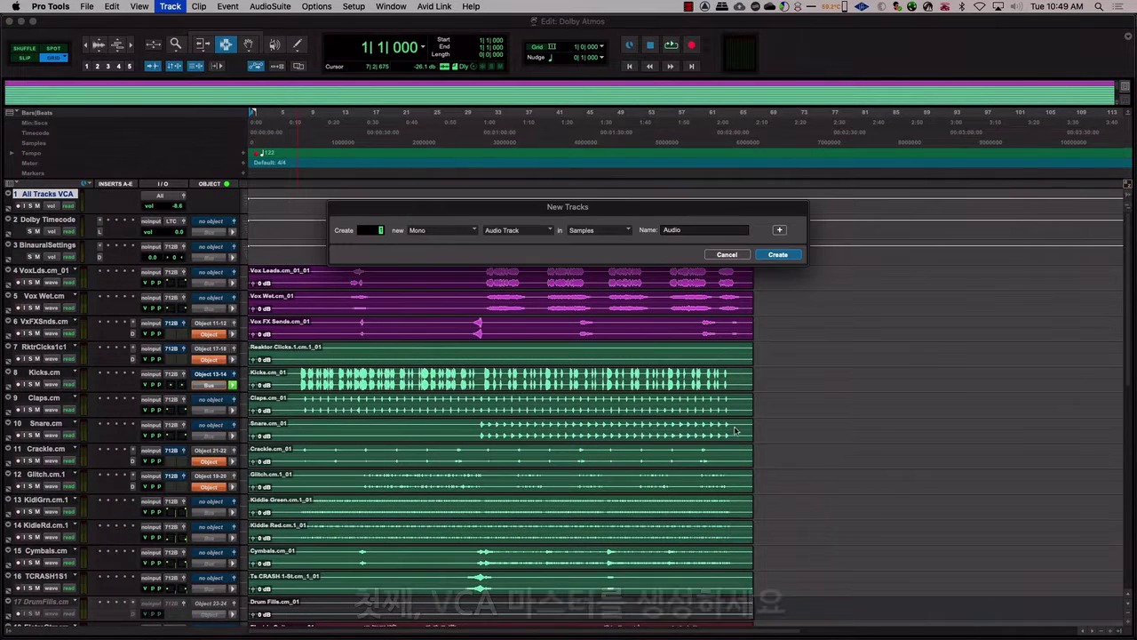
left_click(524, 230)
left_click(529, 262)
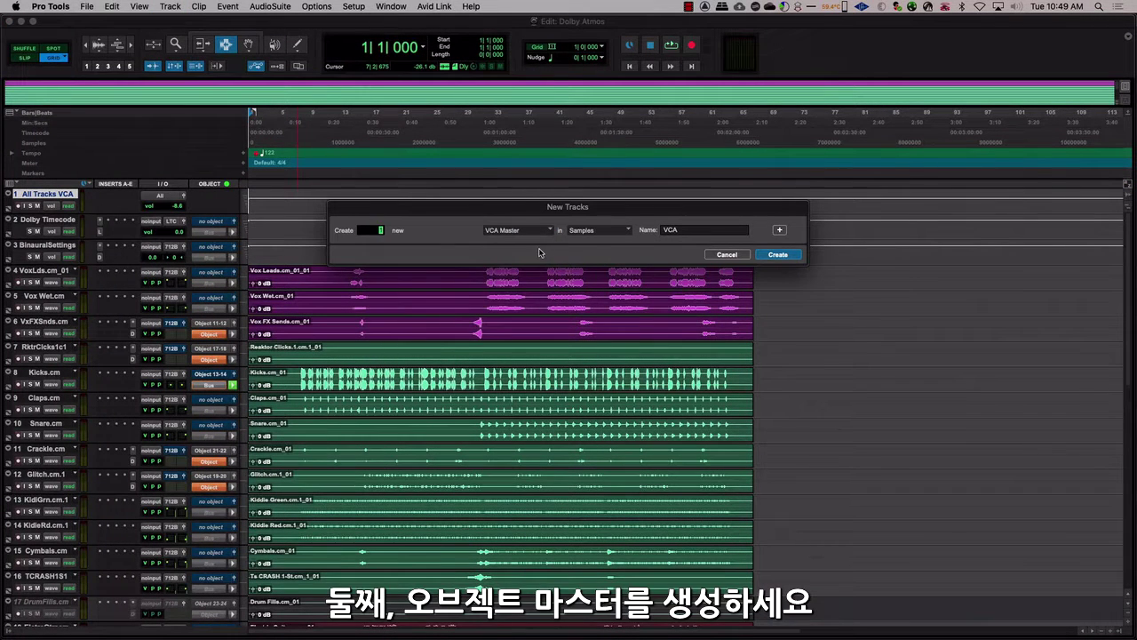
key("shift+super+Down")
left_click(539, 250)
left_click(537, 239)
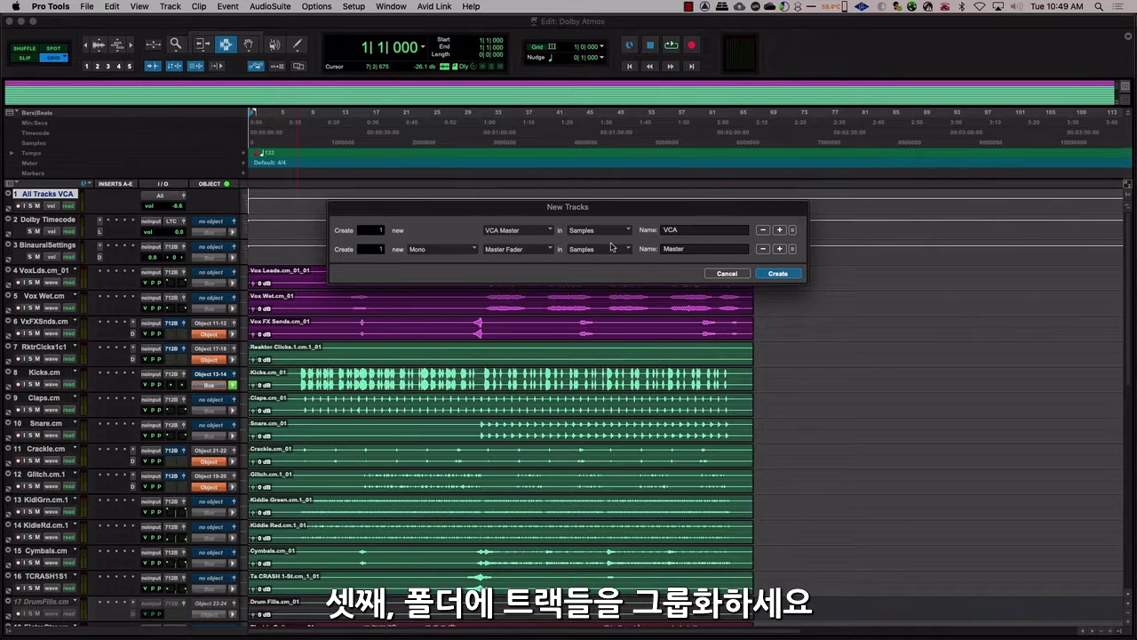
double_click(699, 249)
type("Object")
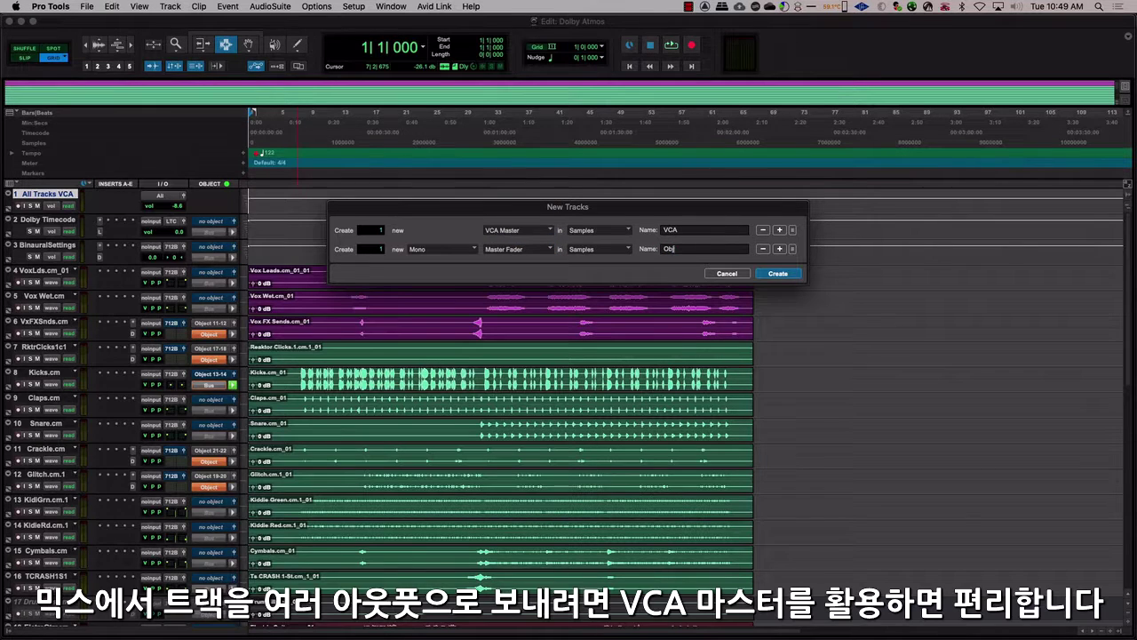
left_click(727, 274)
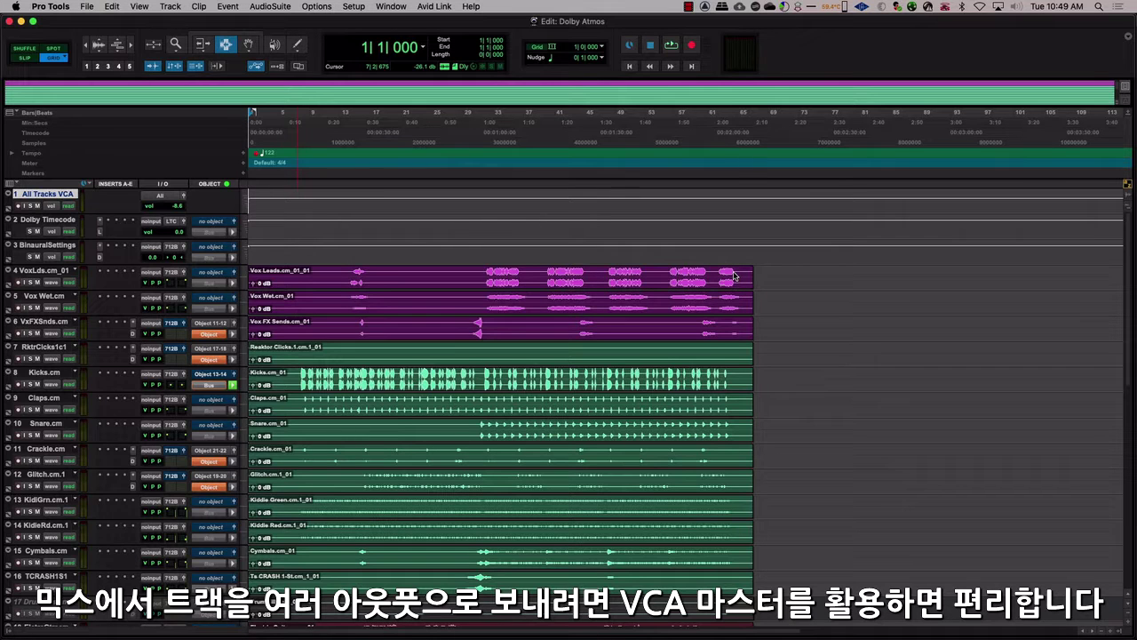
key("super+z")
key("super+equal")
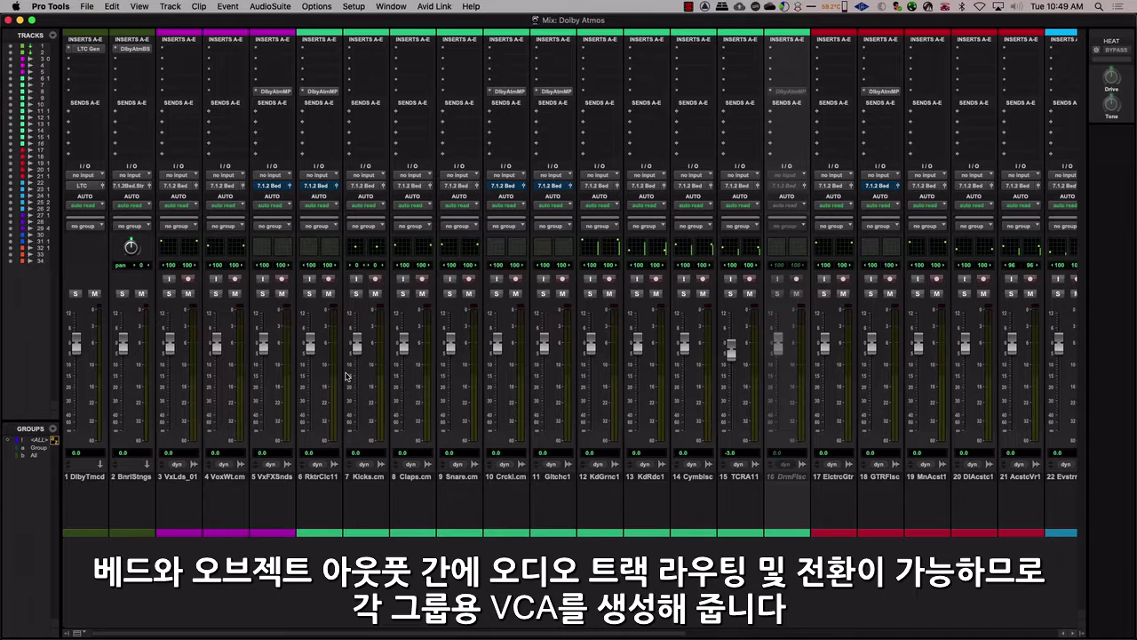
key("super+equal")
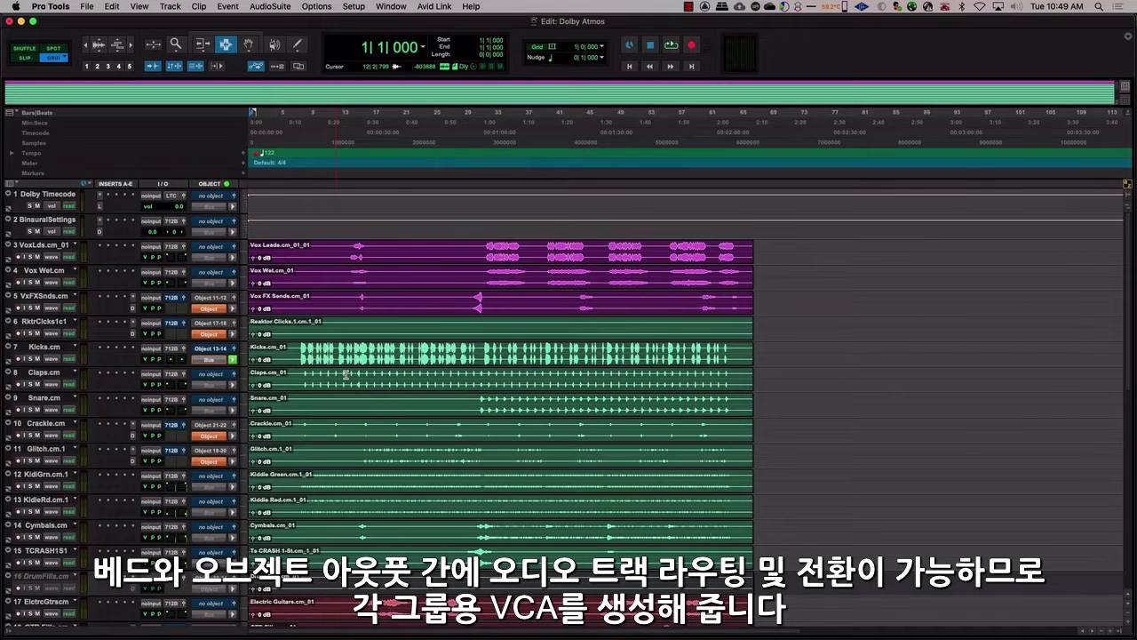
Step: Create a VCA Master named All Music VCA and move it to the top track position
key("super+shift+n")
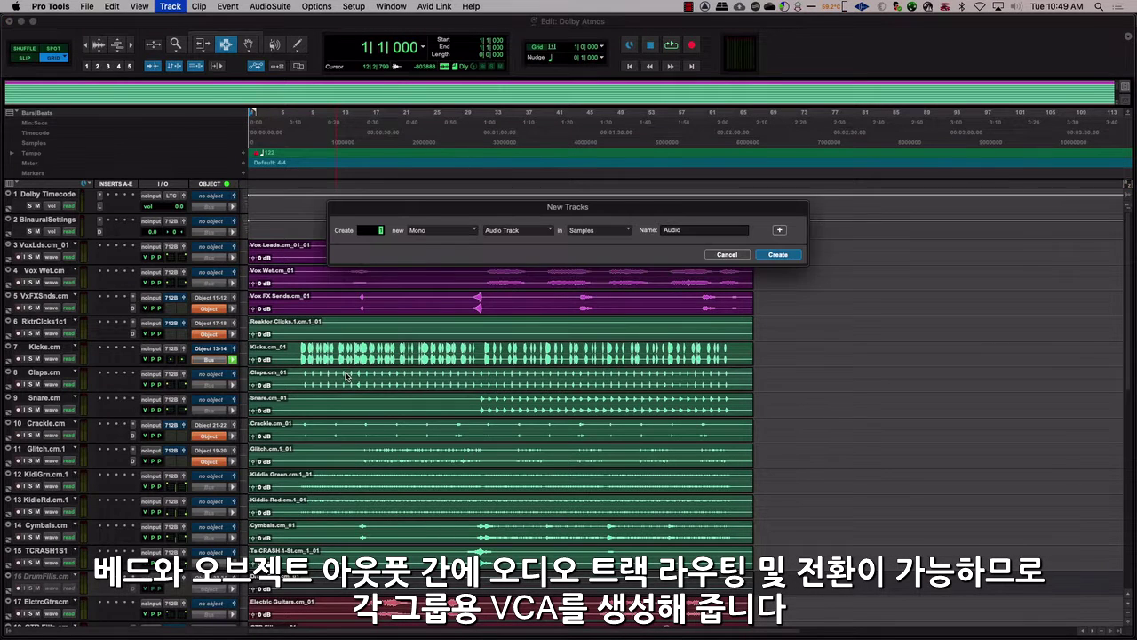
left_click(499, 230)
left_click(511, 261)
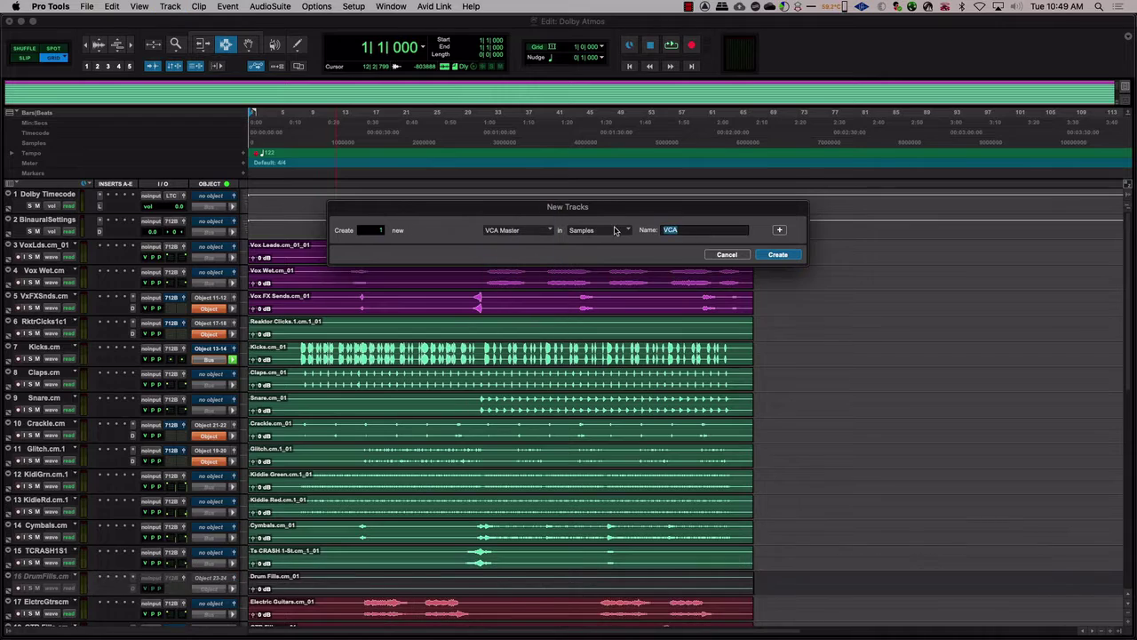
type("All Music VCA")
key("Return")
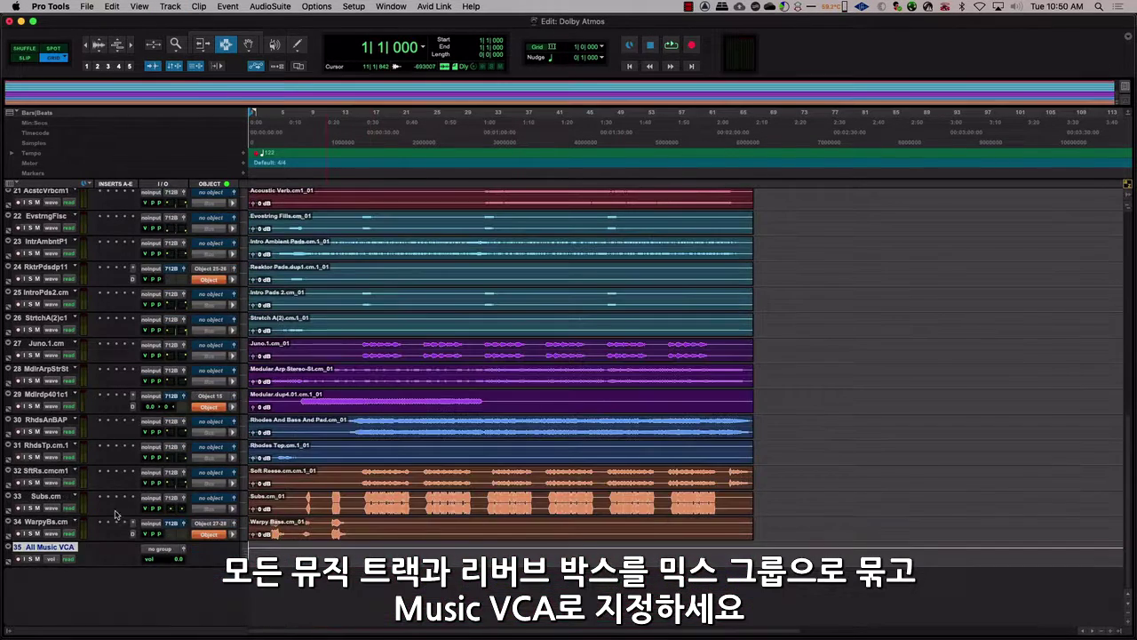
left_click_drag(49, 547, 48, 196)
left_click(50, 273)
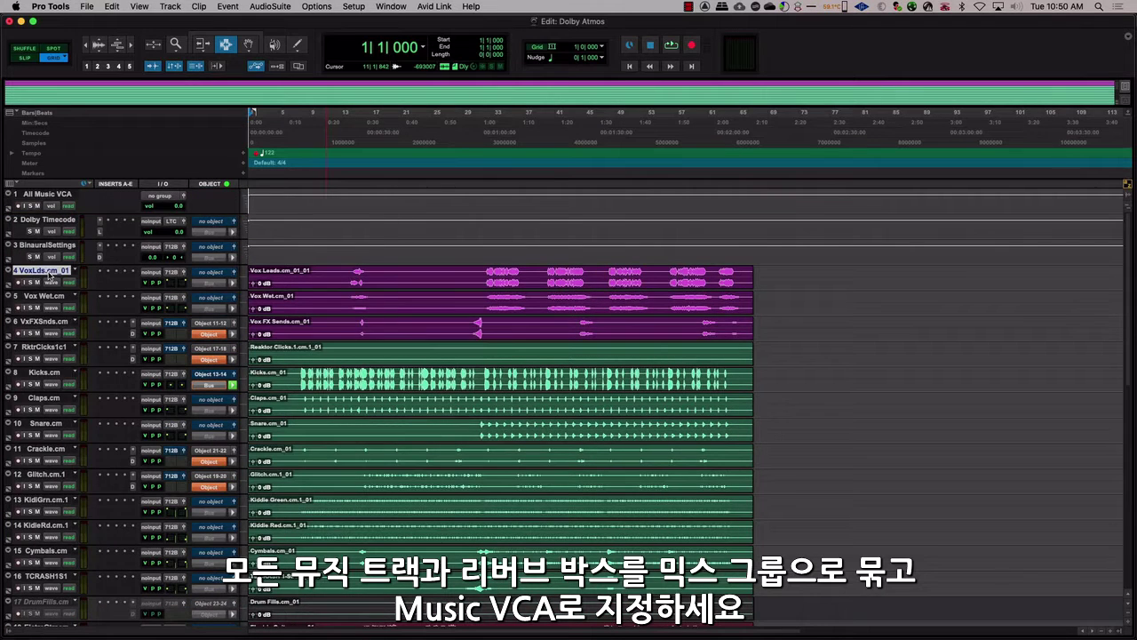
Step: Group Vox Leads through the last track as Mix group MusicVCA under All Music VCA
scroll(50, 276, "down", 10)
left_click(39, 549, "shift")
key("super+g")
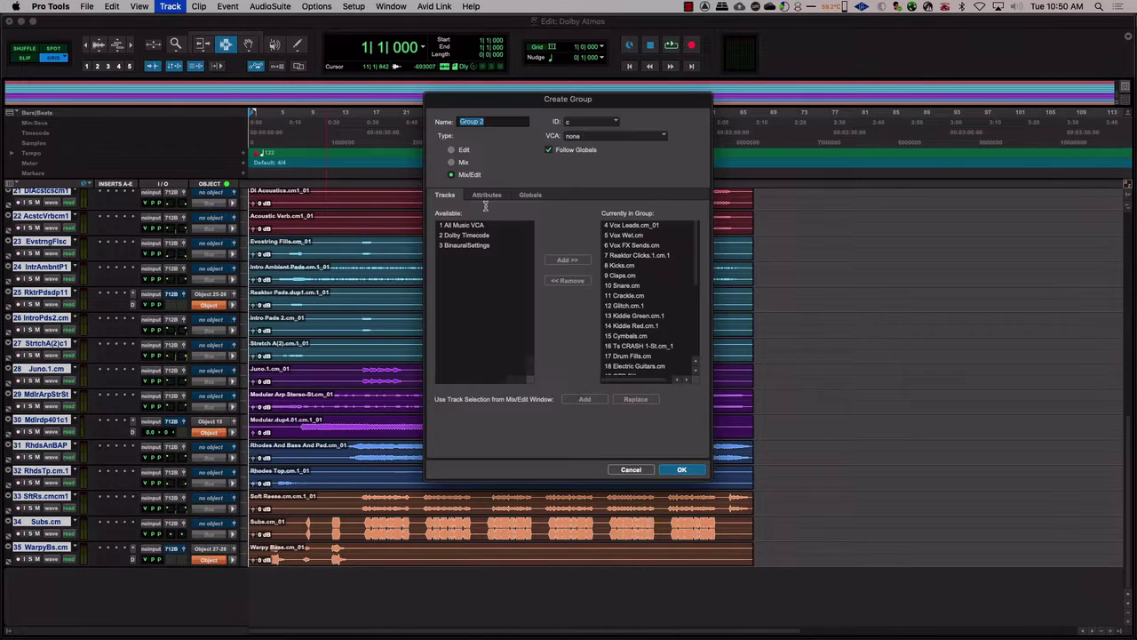
left_click(591, 138)
left_click(595, 158)
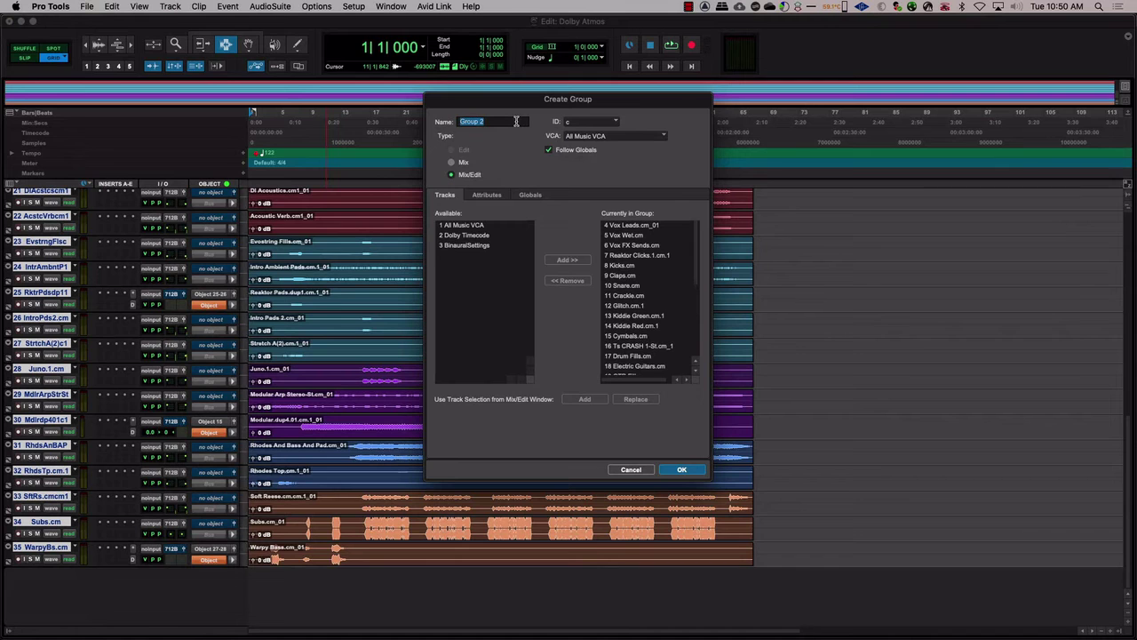
type("MusicVCA")
left_click(451, 162)
left_click(684, 470)
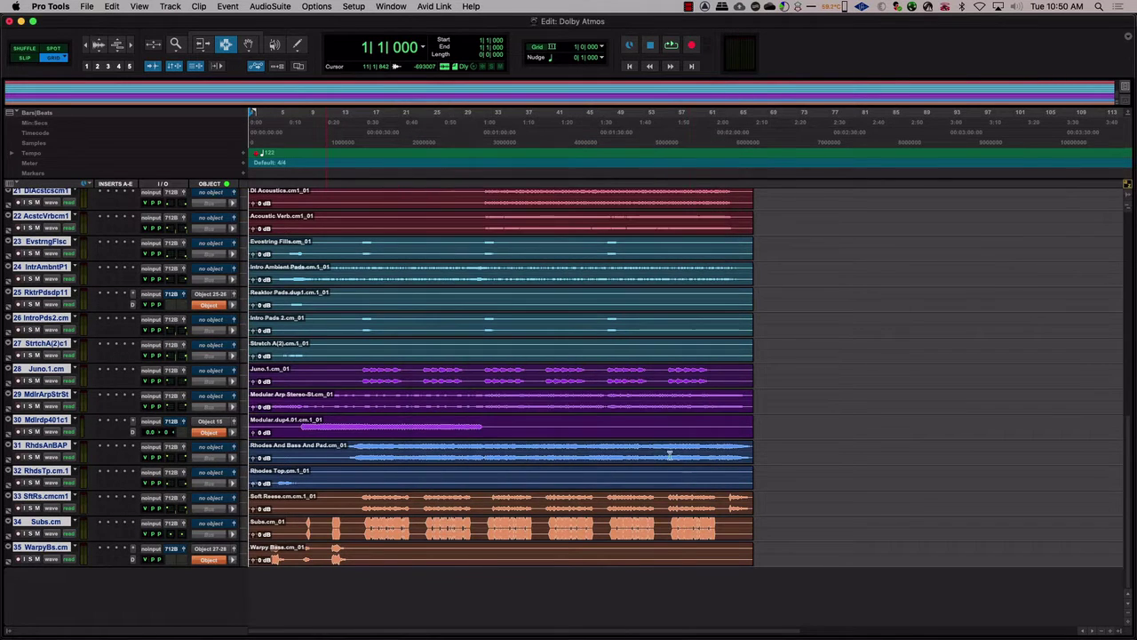
scroll(496, 323, "up", 10)
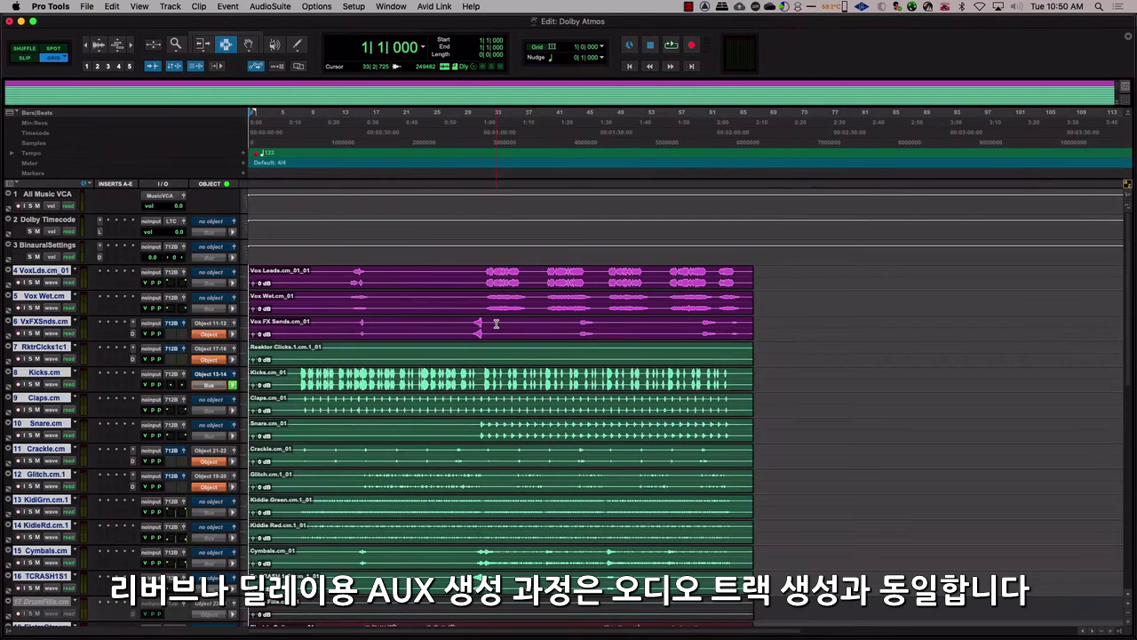
Step: Create a stereo Aux Input track named Delay
scroll(496, 323, "down", 10)
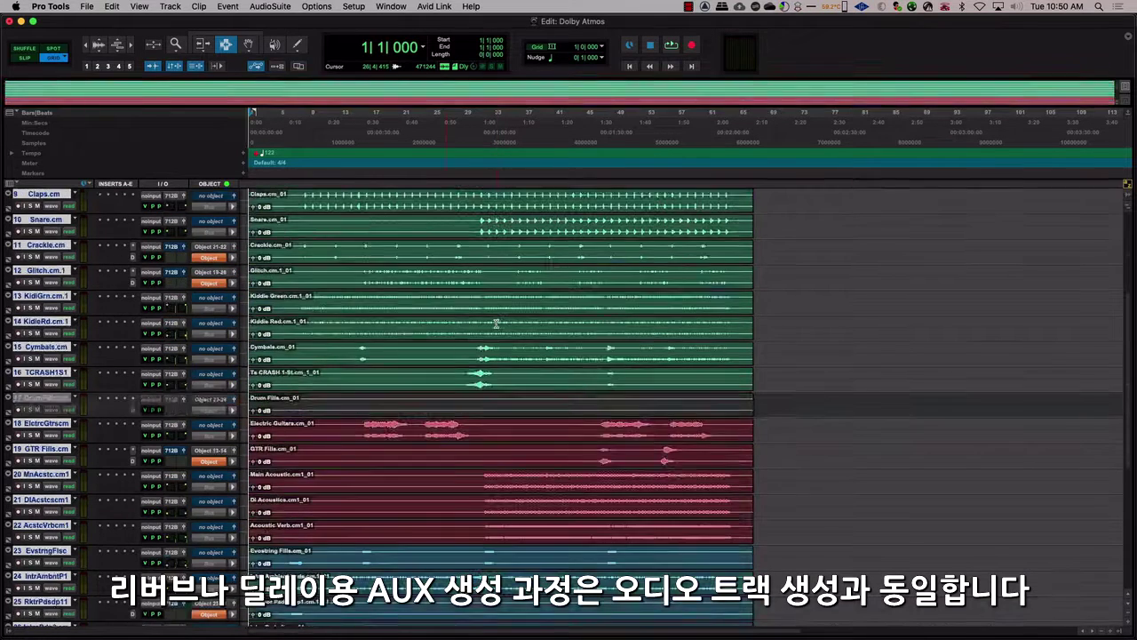
key("super+shift+n")
key("super+Right")
key("super+Down")
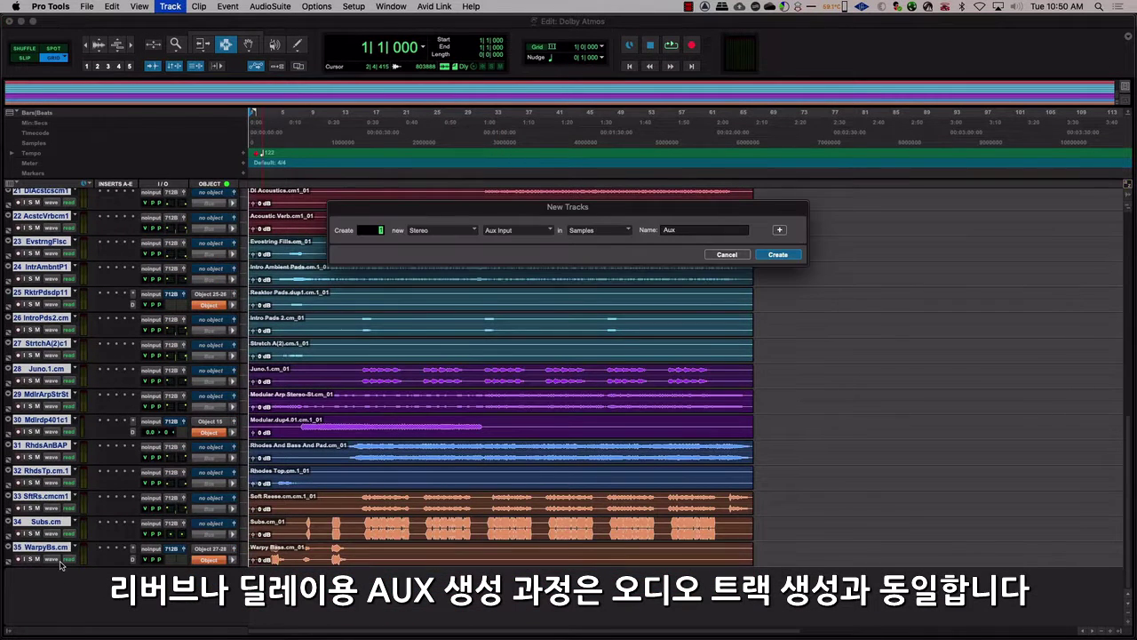
key("Tab")
type("Delay")
key("Return")
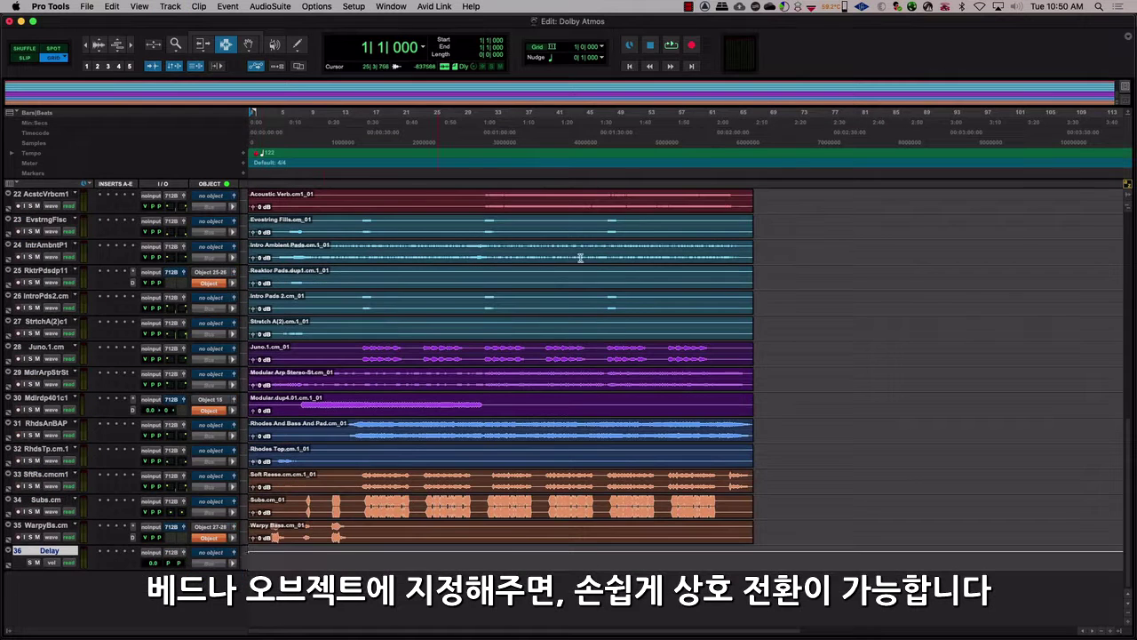
Step: Assign Delay to Object 25-26, route it to the 7.1.2 bed, and insert stereo Mod Delay III
left_click(219, 558)
left_click(240, 475)
left_click(171, 552)
mouse_move(187, 542)
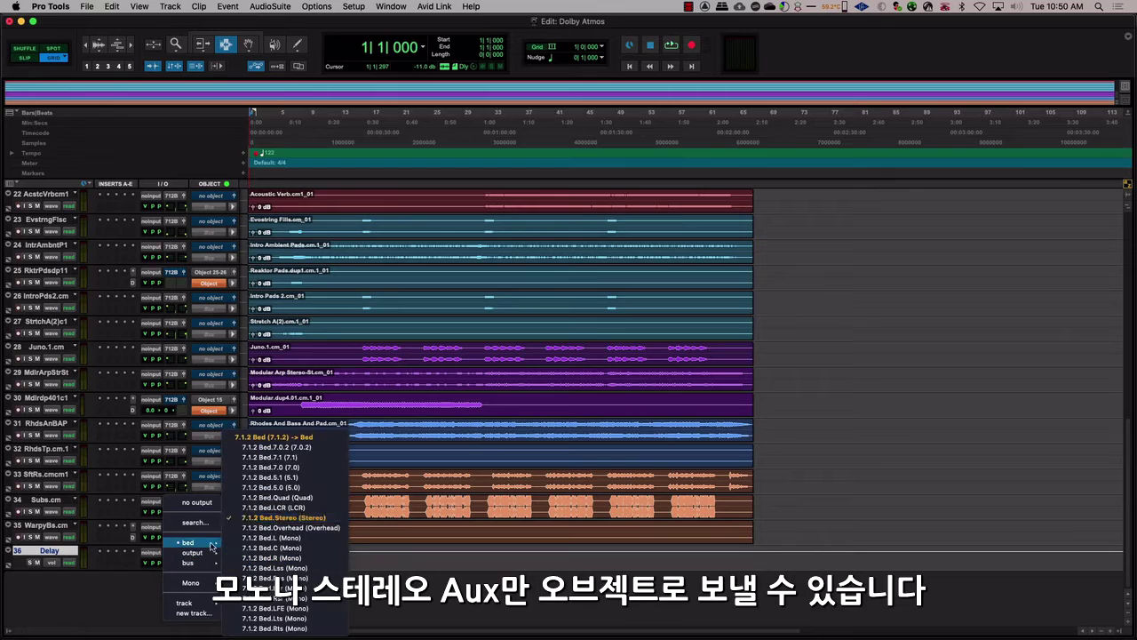
left_click(275, 439)
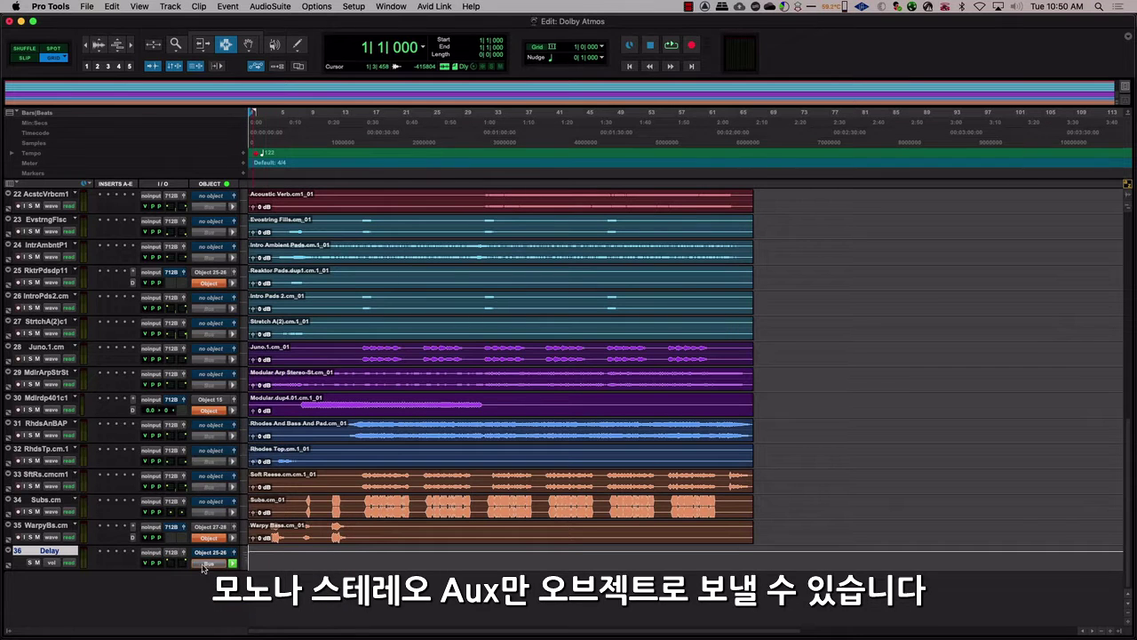
left_click(104, 552)
type("delay")
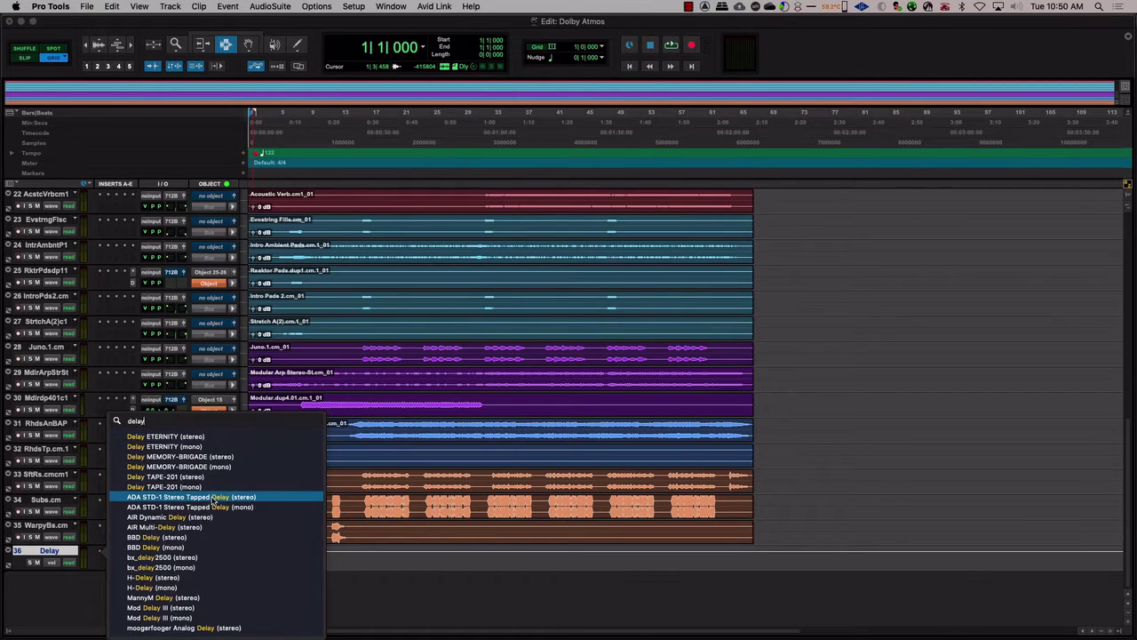
left_click(217, 607)
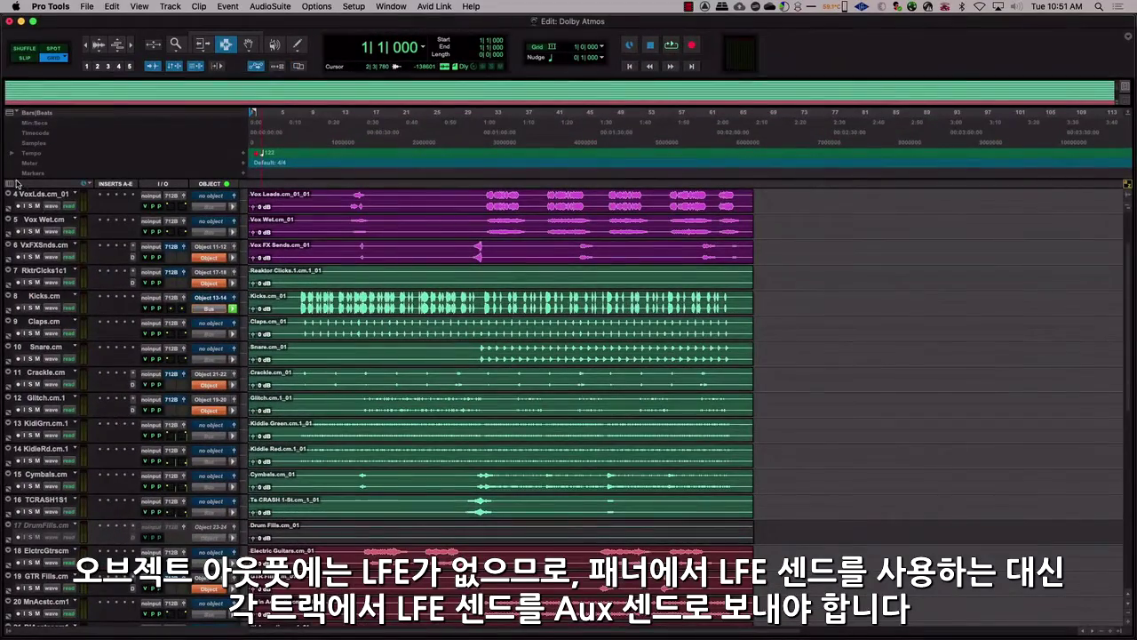
Step: Show the sends column and add an LFE bus send on the Kicks track
left_click(16, 183)
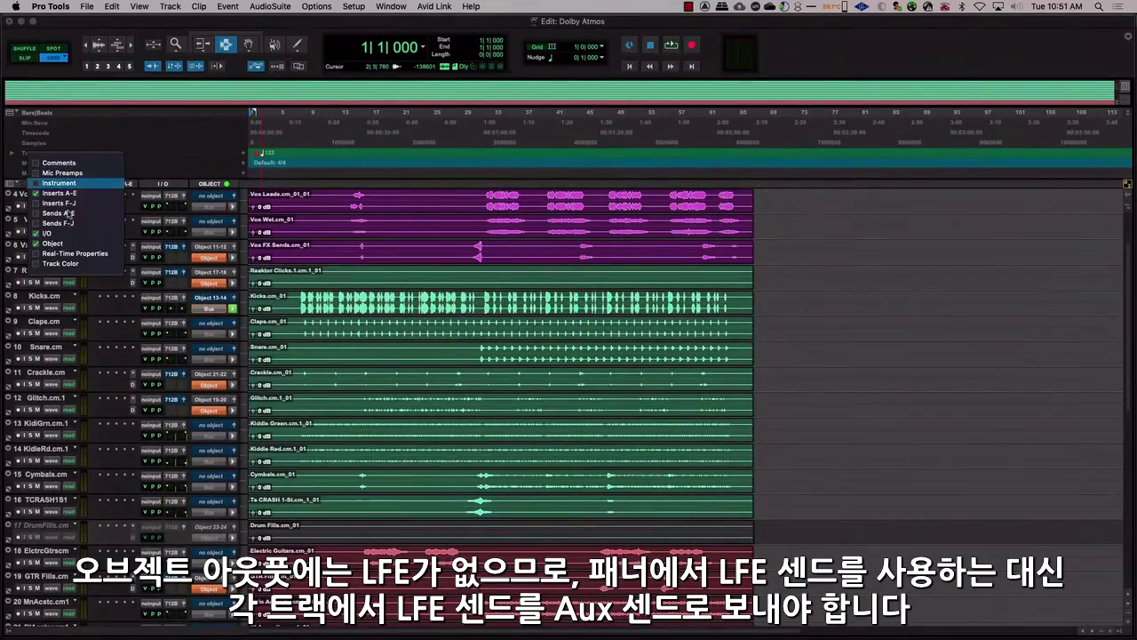
left_click(73, 214)
left_click(148, 246)
mouse_move(143, 306)
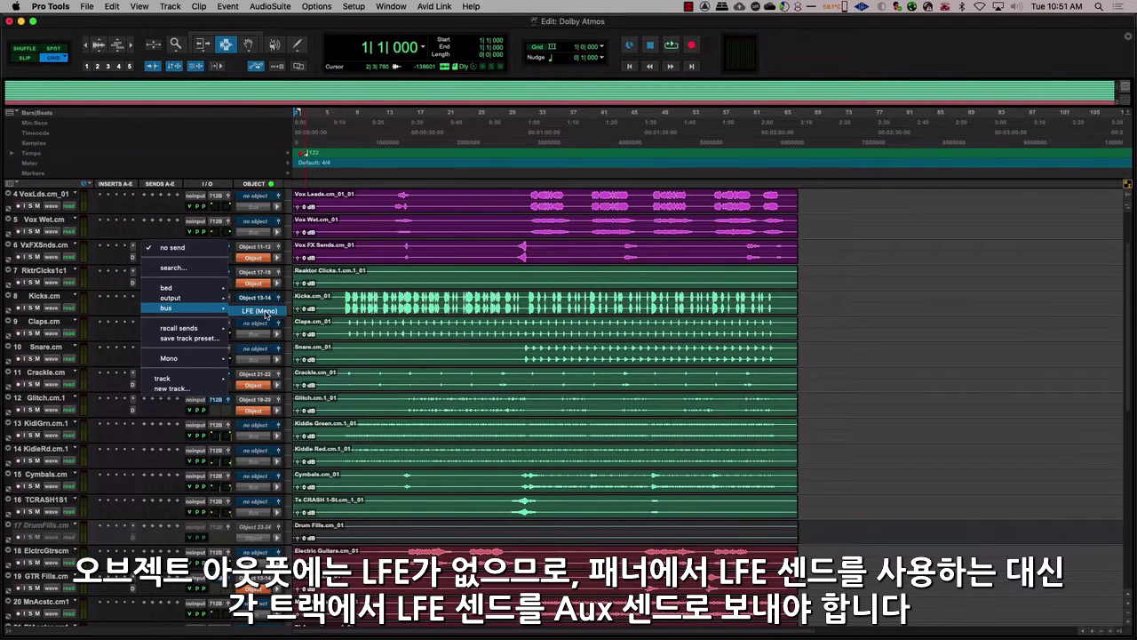
left_click(265, 313)
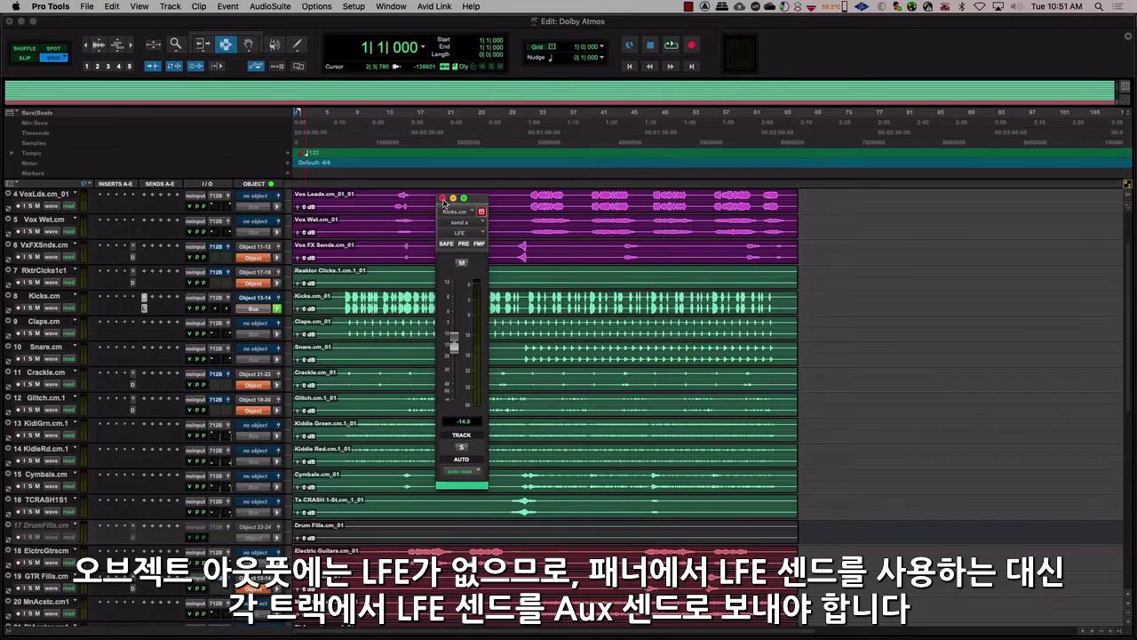
left_click(444, 201)
scroll(337, 265, "down", 10)
Step: Create a mono aux named LFEAux with output routed to 7.1.2 Bed.LFE
key("super+shift+n")
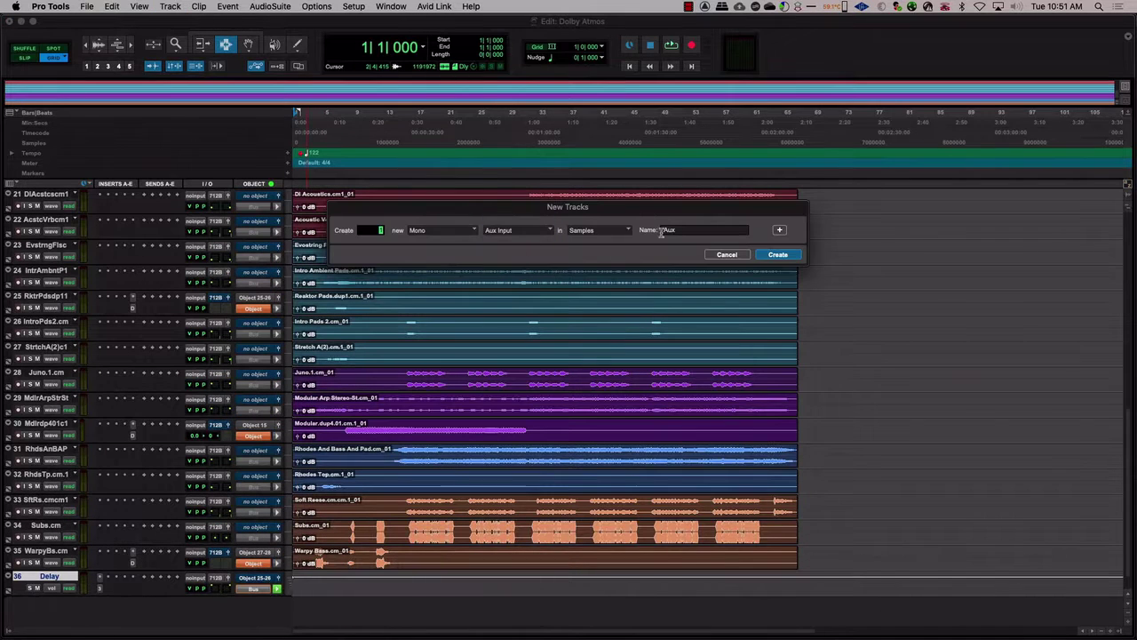
type("LFEAux")
key("Return")
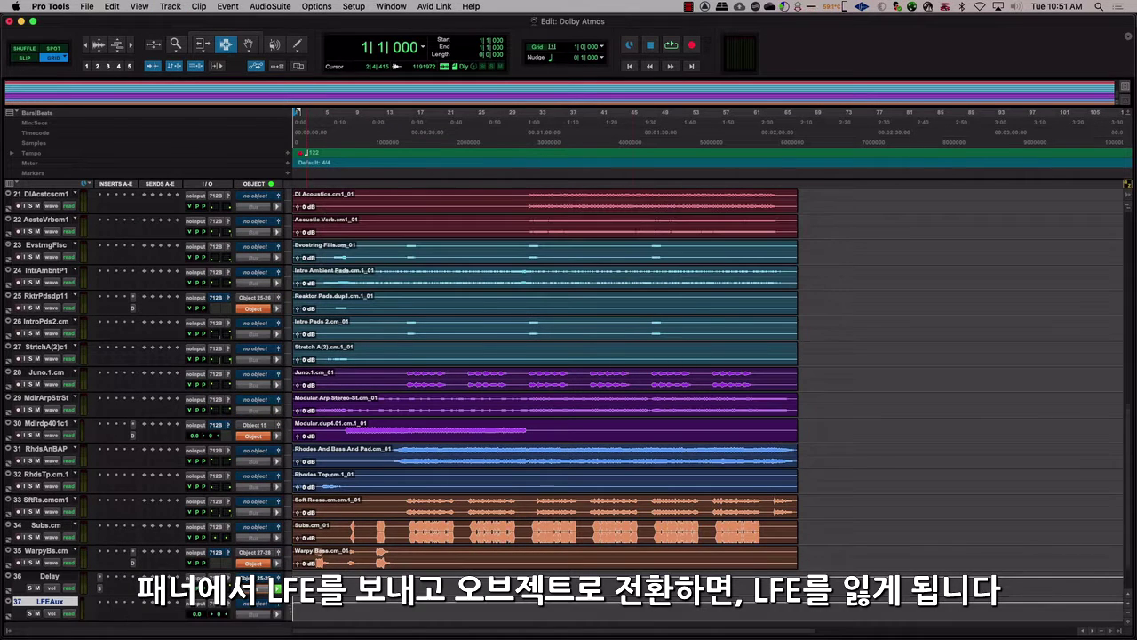
left_click(216, 603)
mouse_move(240, 604)
left_click(353, 608)
Step: Insert Pro Subharmonic on LFEAux and set its input to the LFE bus
scroll(178, 551, "down", 2)
left_click(103, 549)
mouse_move(102, 549)
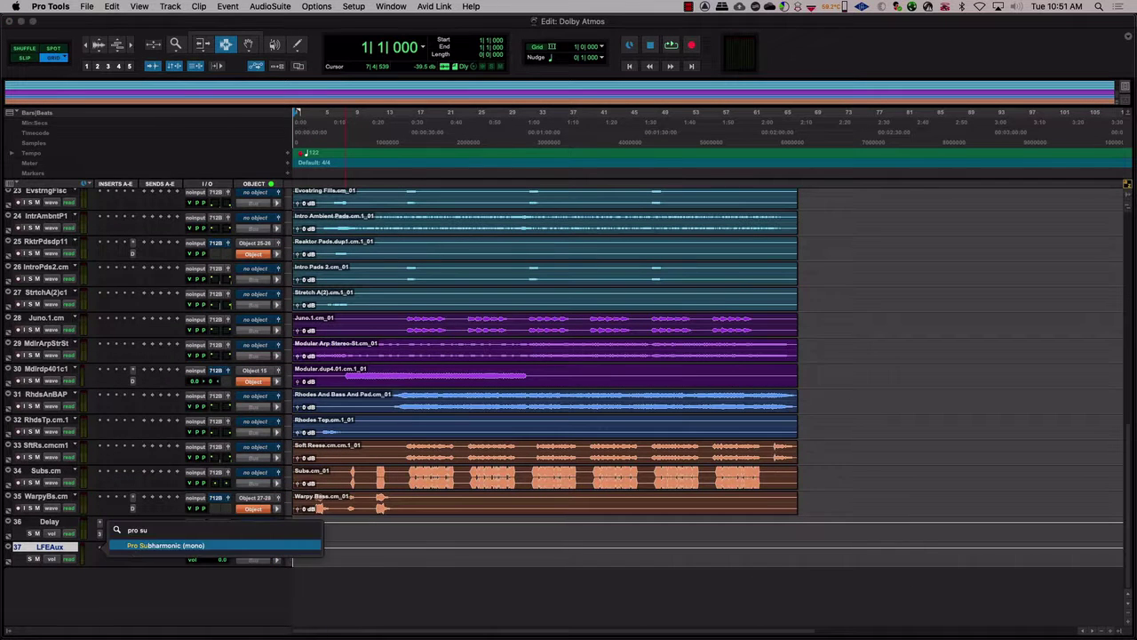
left_click(258, 543)
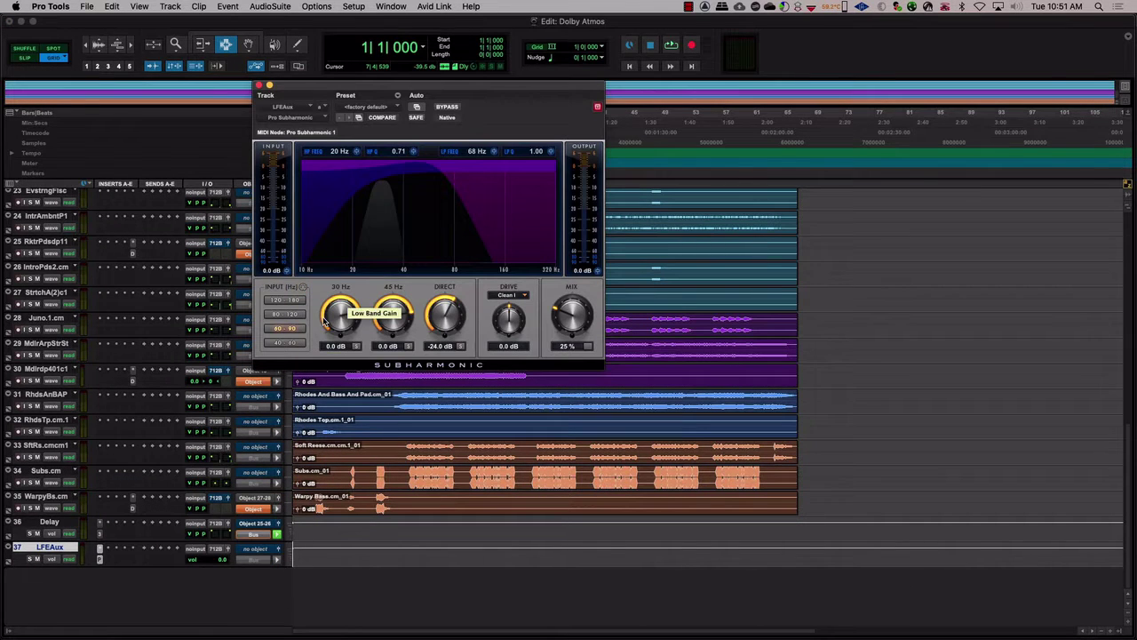
left_click(258, 85)
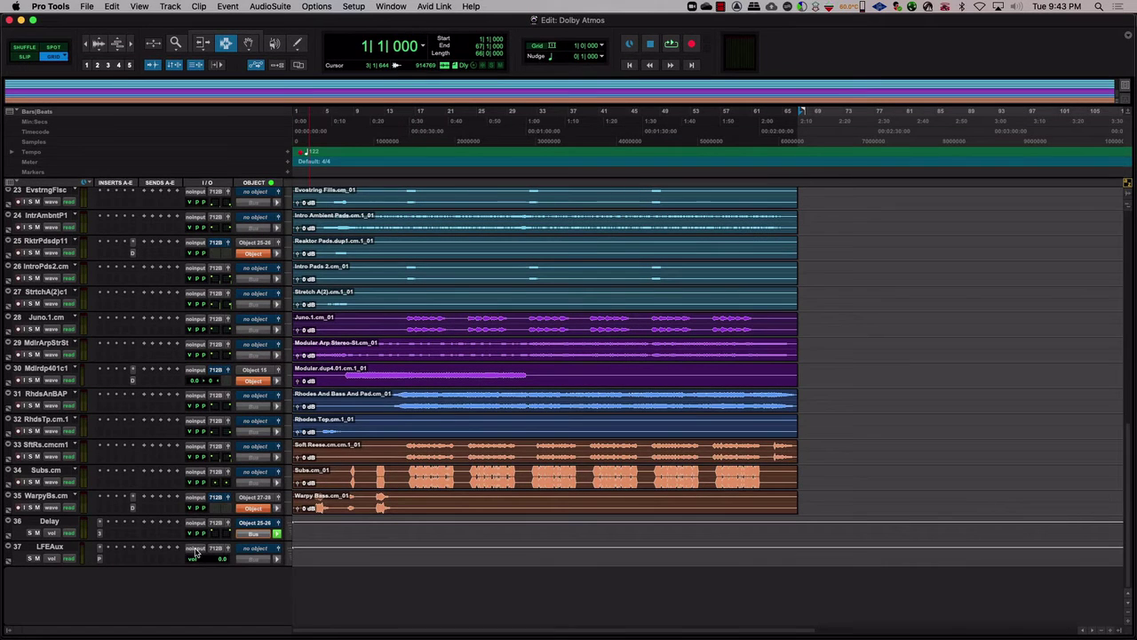
left_click(195, 552)
mouse_move(222, 548)
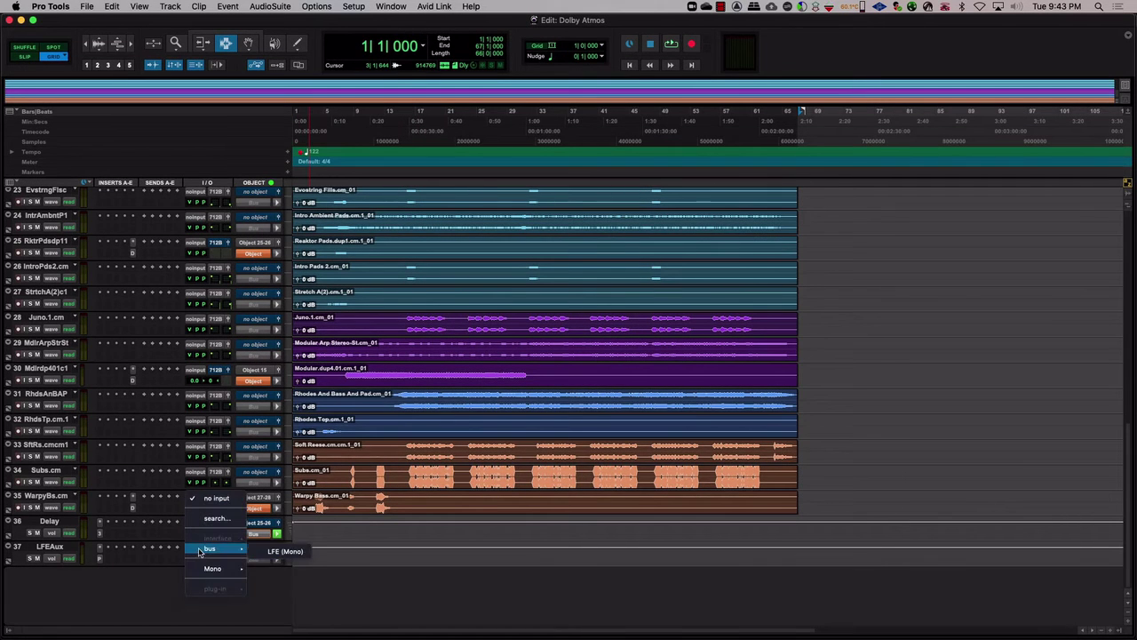
left_click(285, 551)
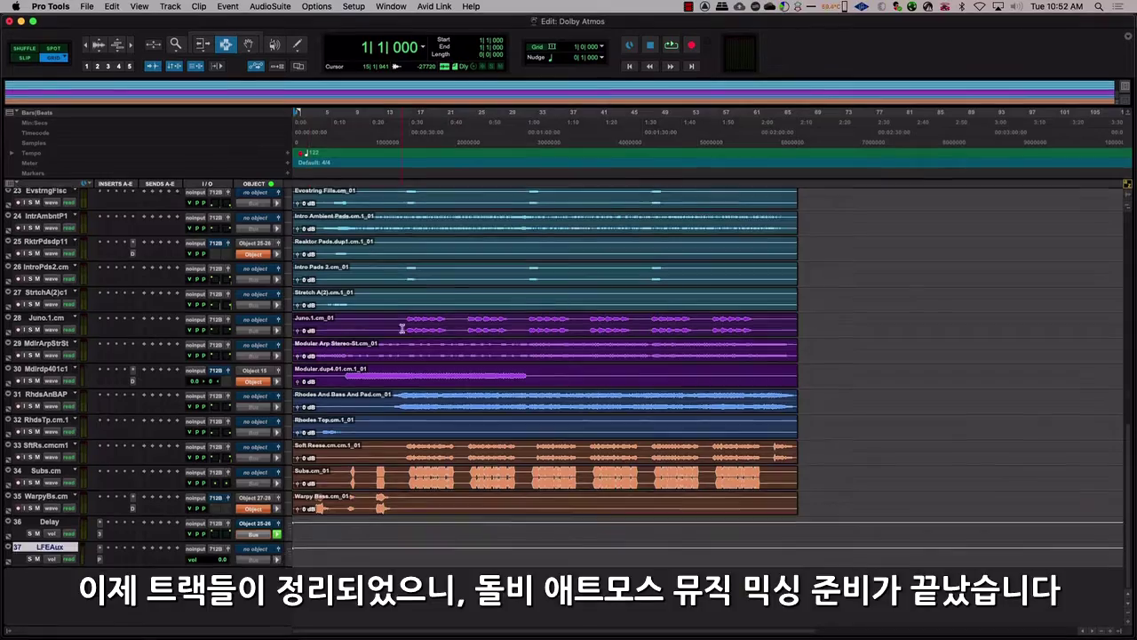
scroll(401, 328, "up", 10)
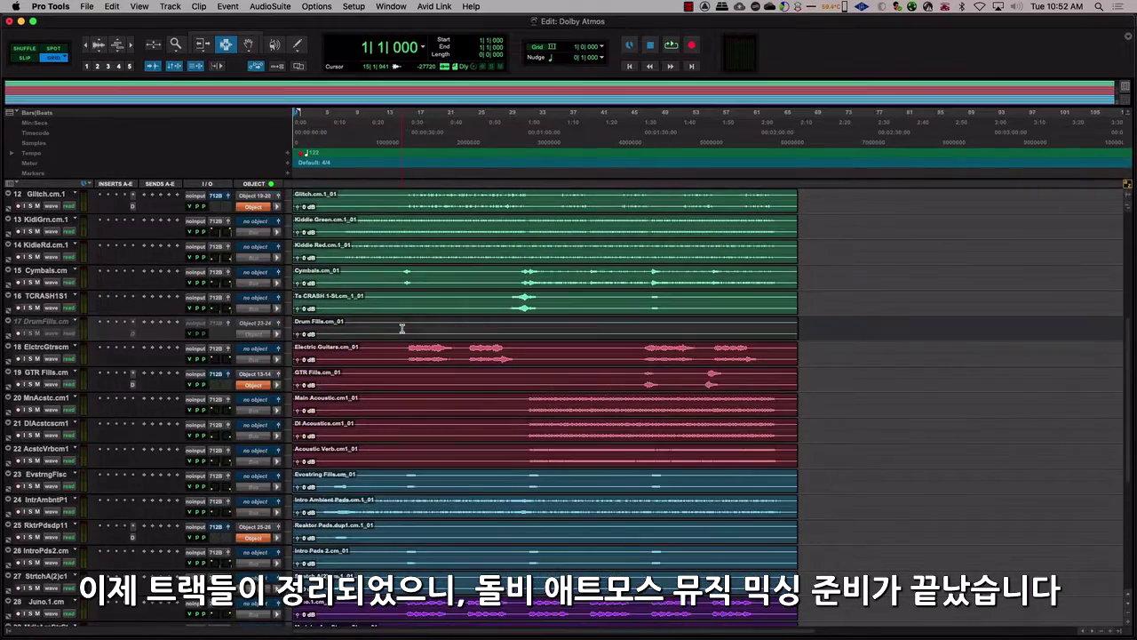
scroll(401, 328, "up", 10)
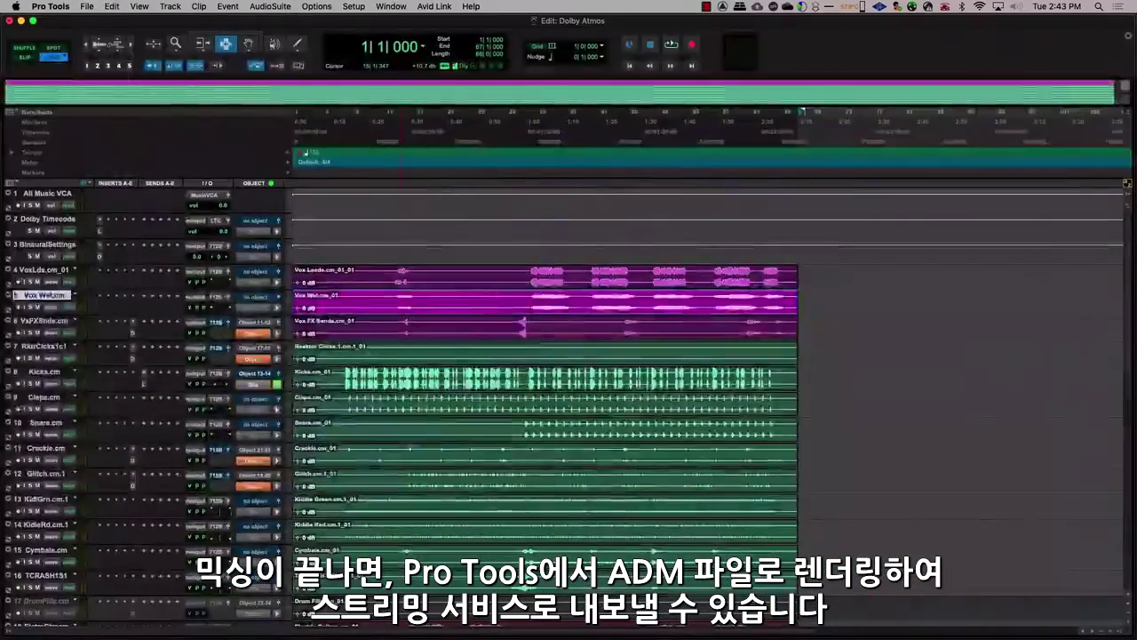
Step: Open File > Bounce Mix with the file type kept at WAV (Dolby Atmos ADM BWF)
left_click(87, 6)
left_click(112, 177)
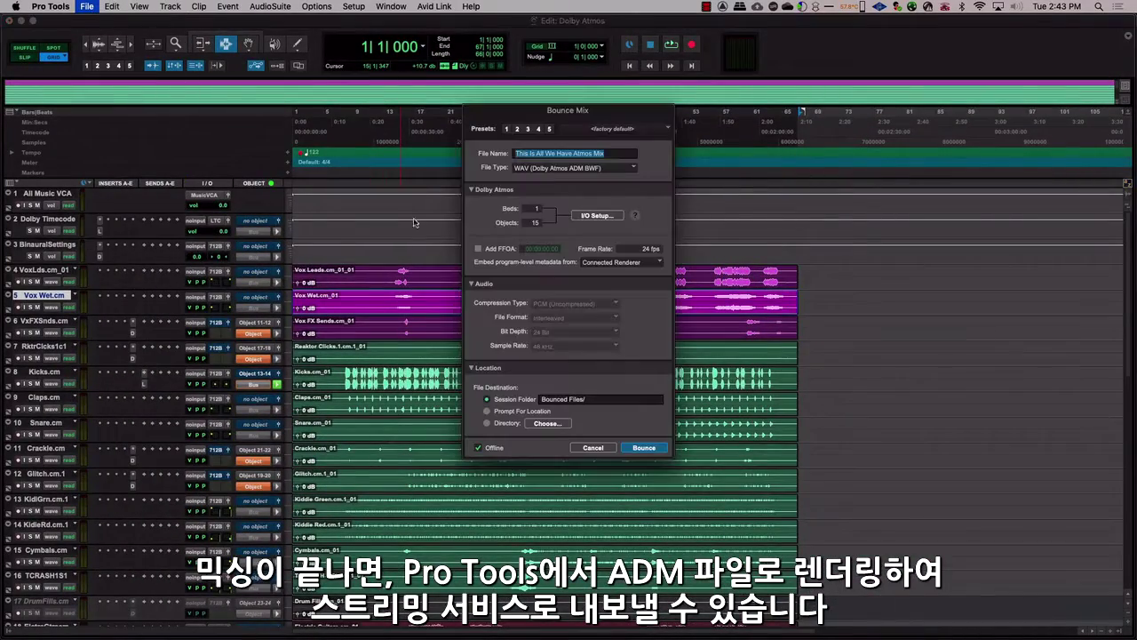
left_click(569, 168)
left_click(602, 169)
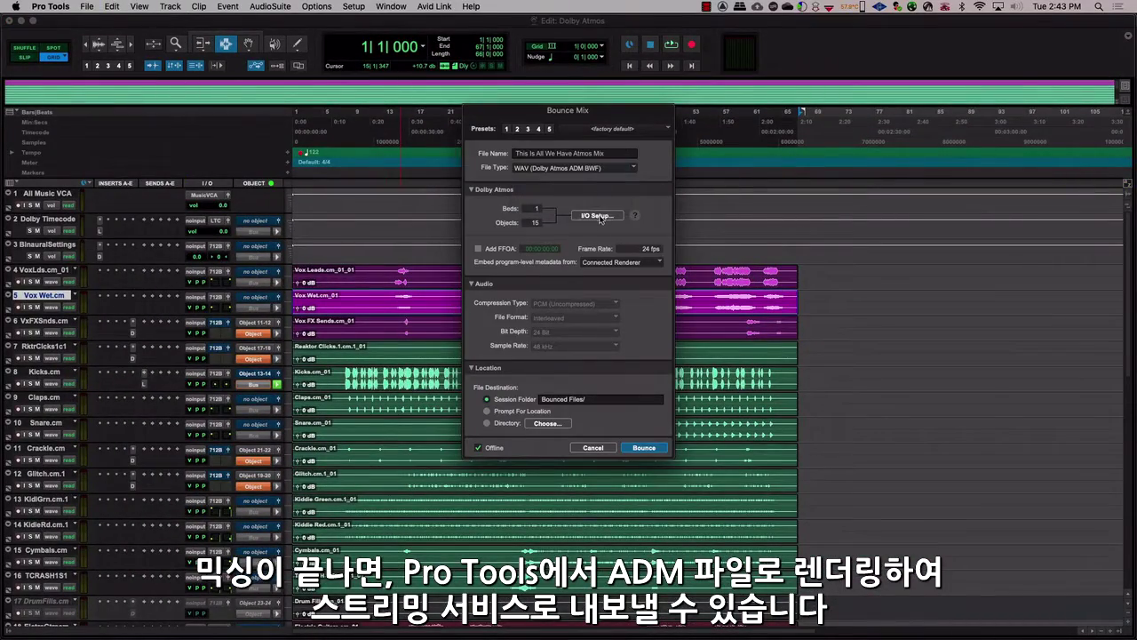